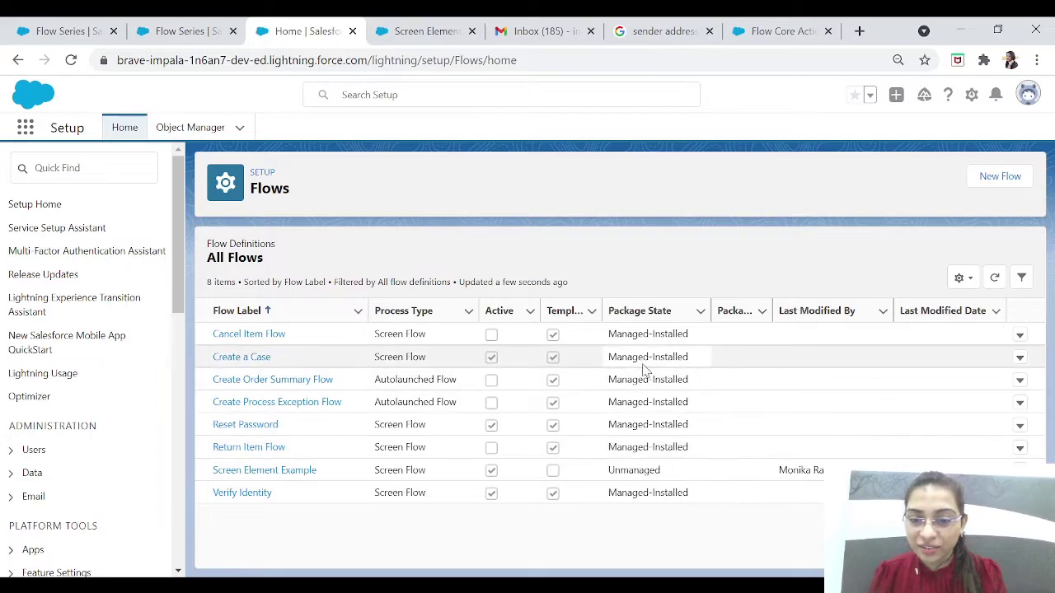
# Step: Open the Screen Element Example flow (Version 10) in Flow Builder
pyautogui.click(278, 478)
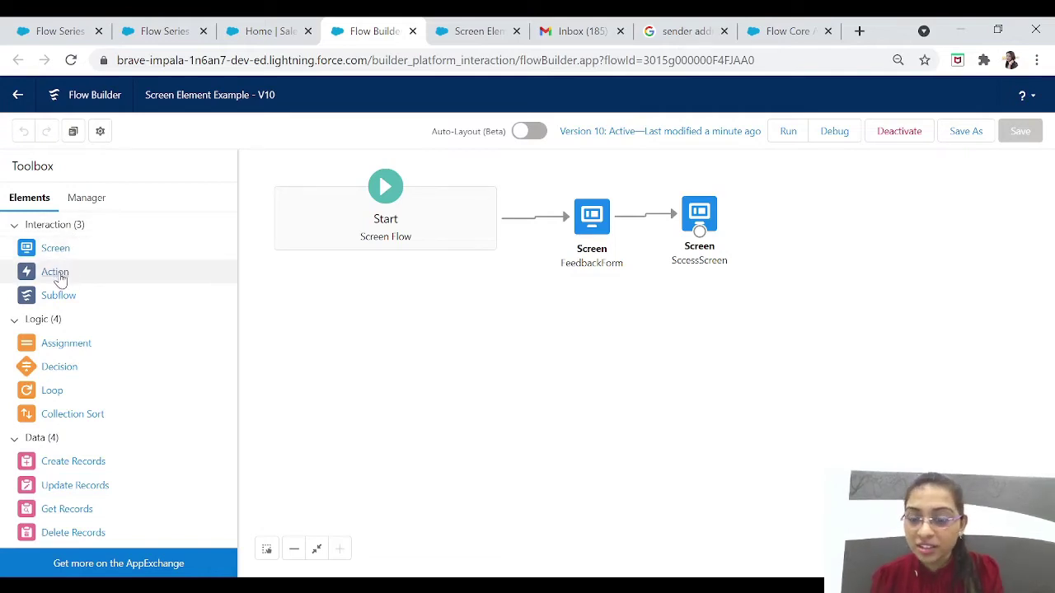
# Step: Add an Action element to the canvas and choose the Send Email action from the Email category
pyautogui.moveTo(59, 280); pyautogui.dragTo(562, 337)
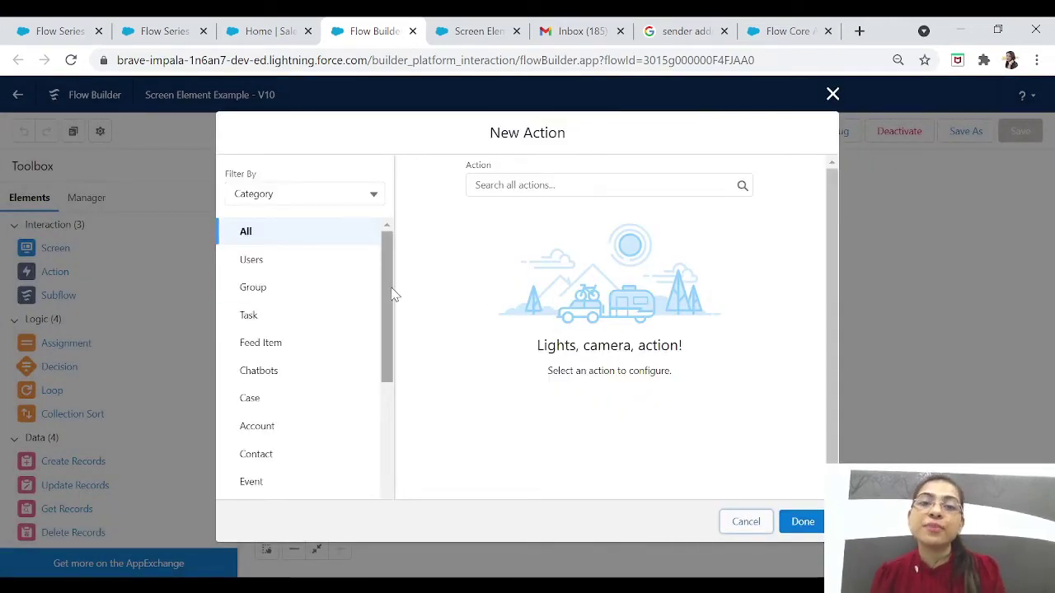
pyautogui.moveTo(392, 295); pyautogui.dragTo(391, 426)
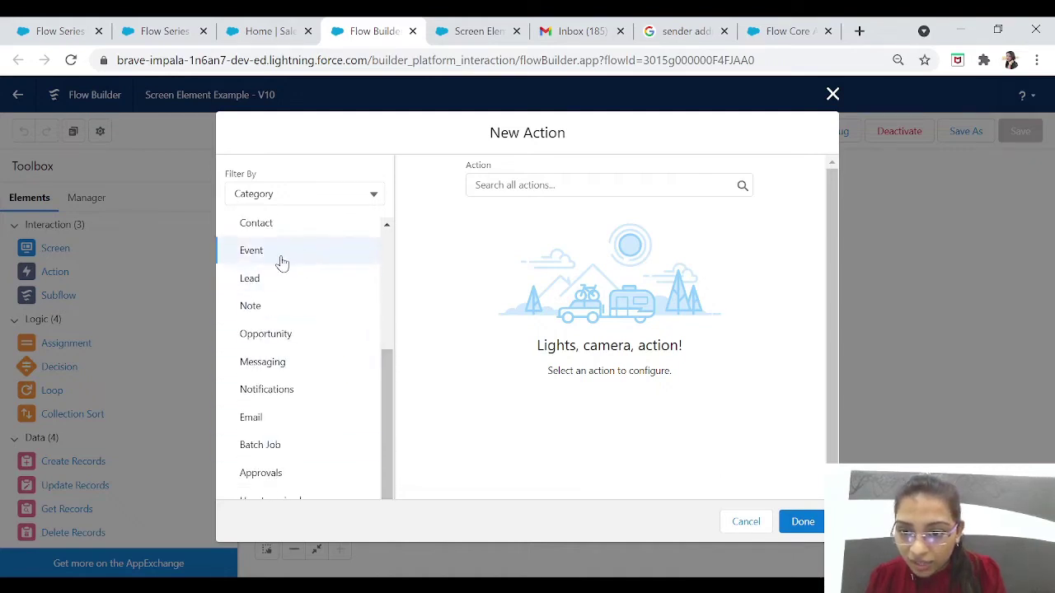
pyautogui.click(251, 419)
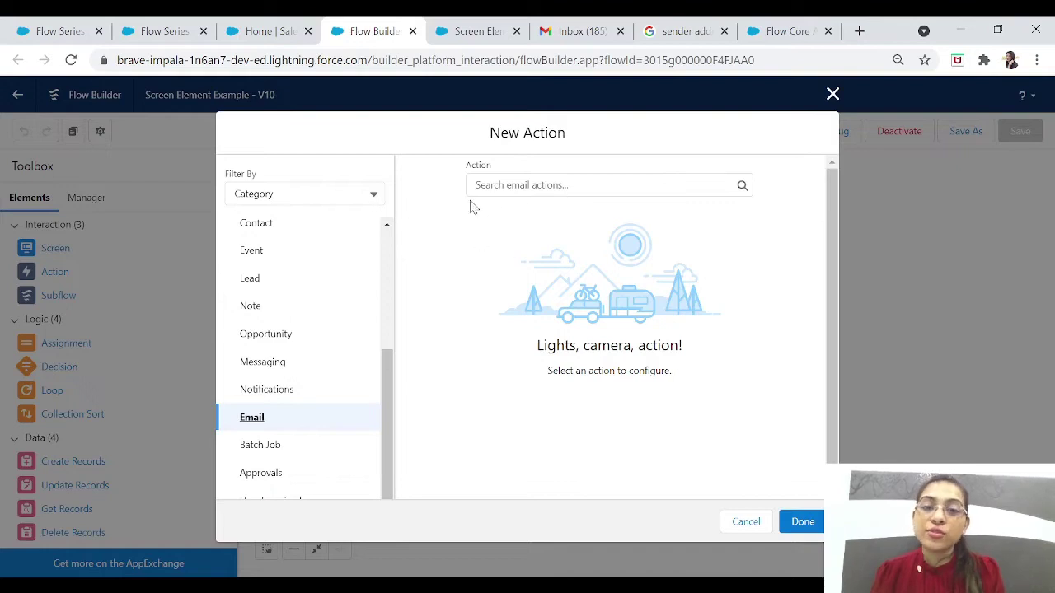
pyautogui.click(584, 187)
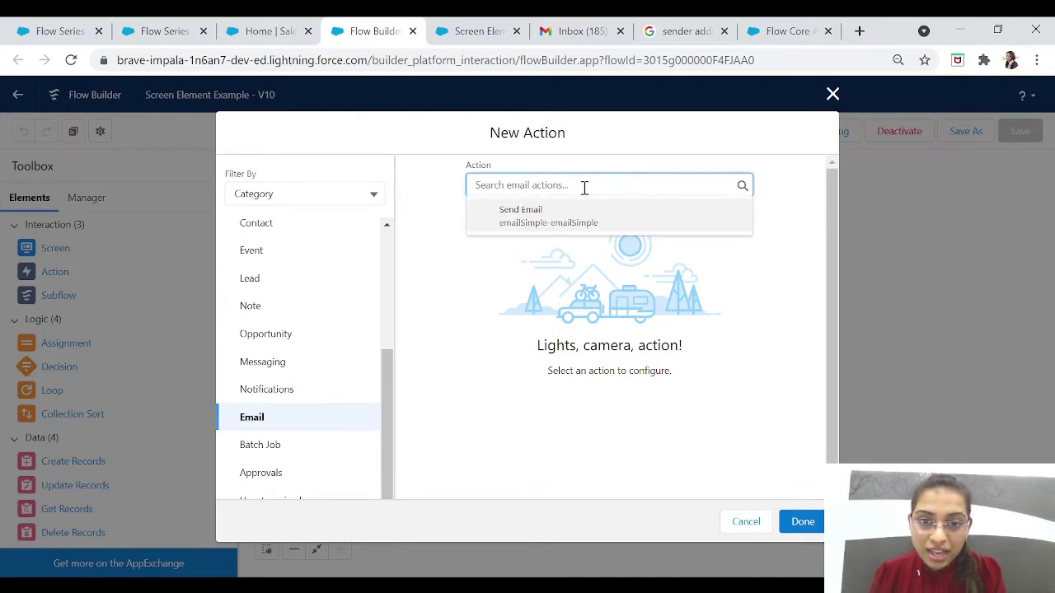
pyautogui.click(545, 221)
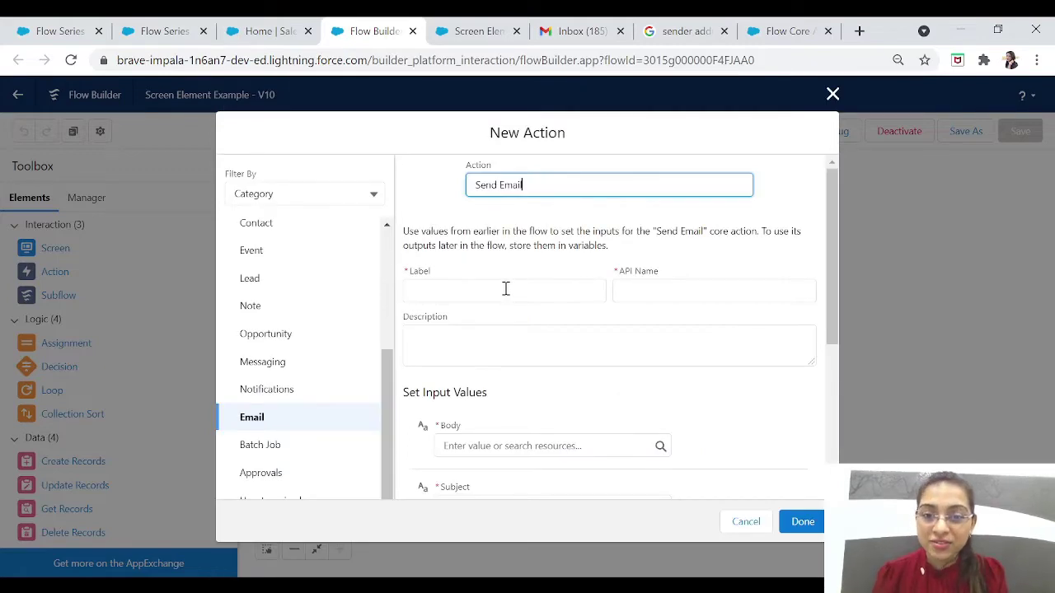
# Step: Label the action 'Thank You email template' and describe it as sent after the feedback form
pyautogui.click(506, 289)
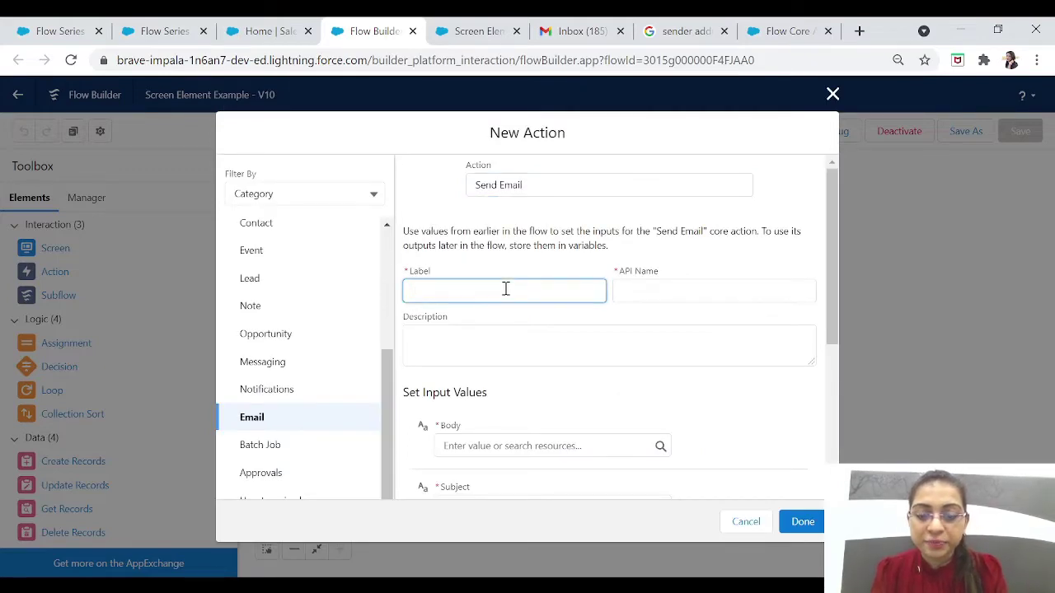
pyautogui.write('Thank')
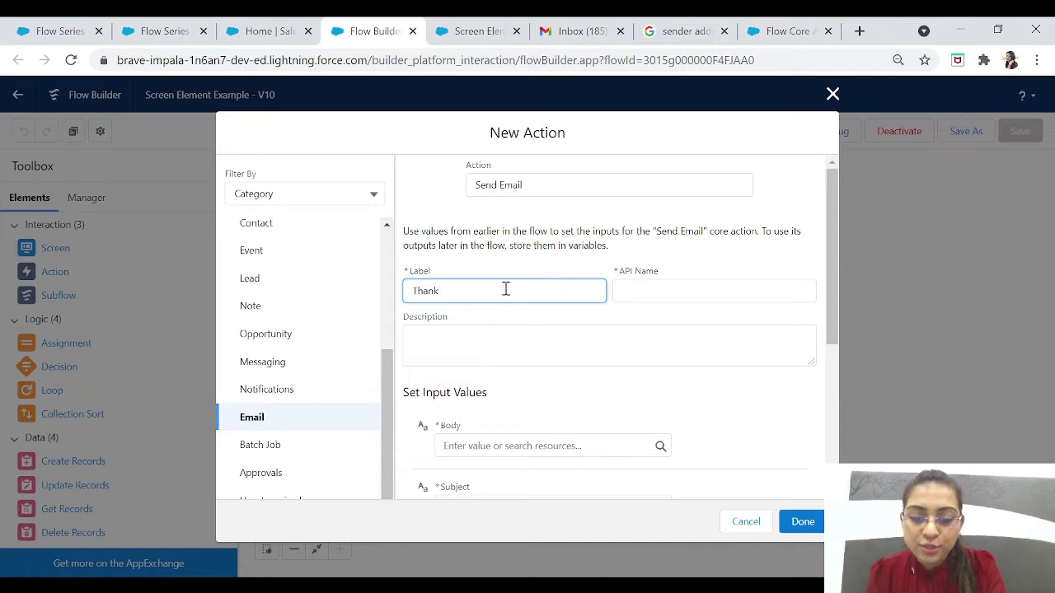
pyautogui.write(' You emai')
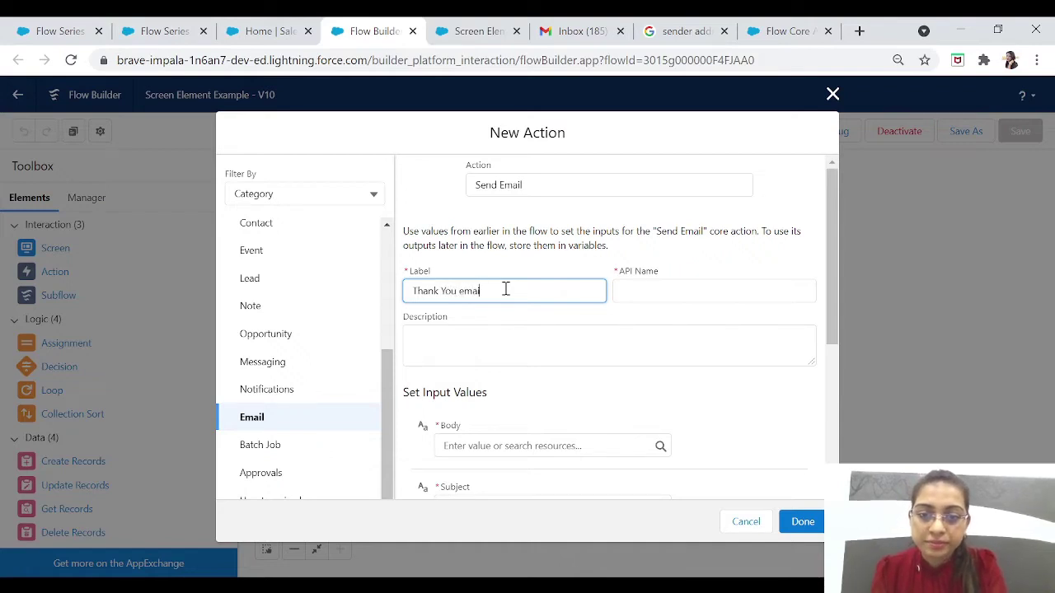
pyautogui.write('l template')
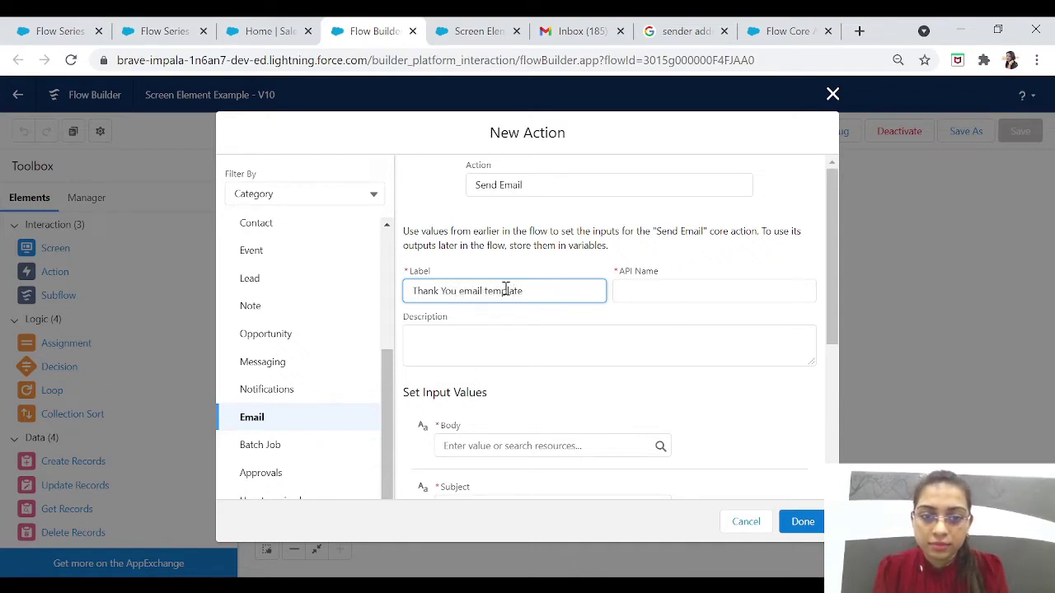
pyautogui.press('Tab')
pyautogui.click(579, 346)
pyautogui.write('I')
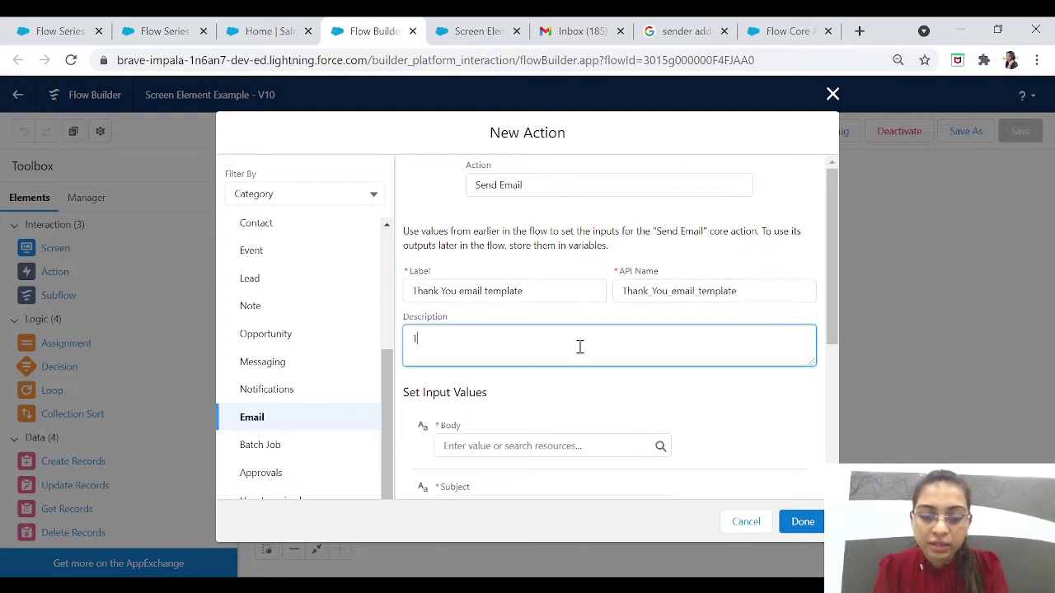
pyautogui.write('his email wil')
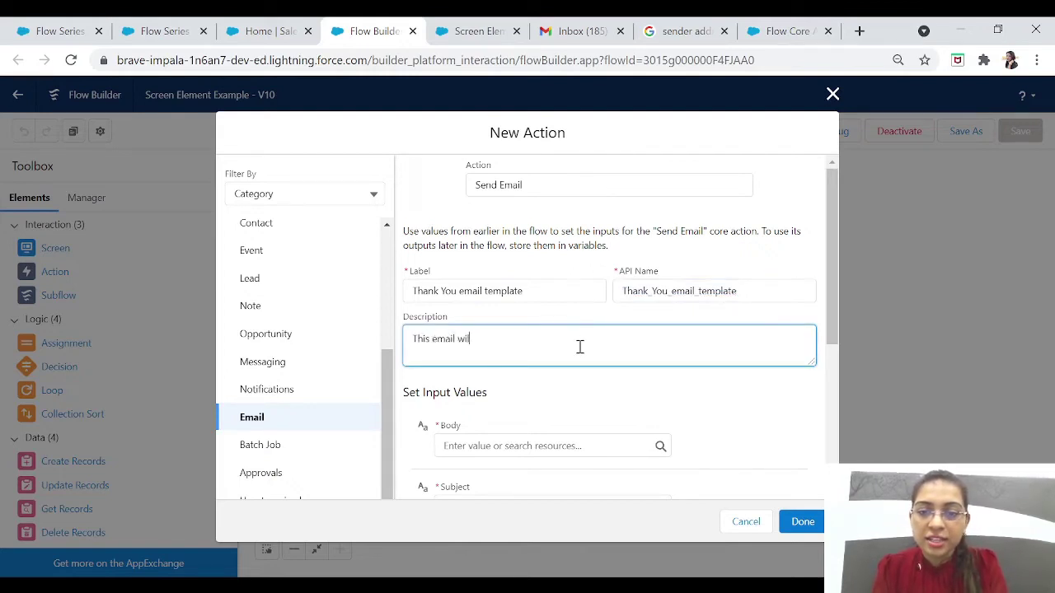
pyautogui.write('l be sent')
pyautogui.press('BackSpace')
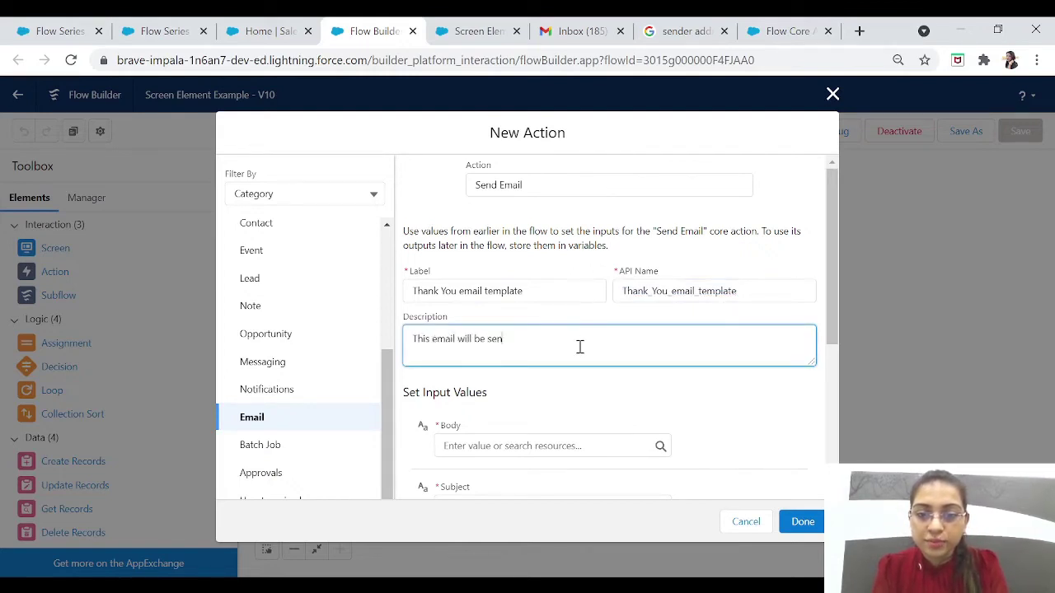
pyautogui.write('t to user a')
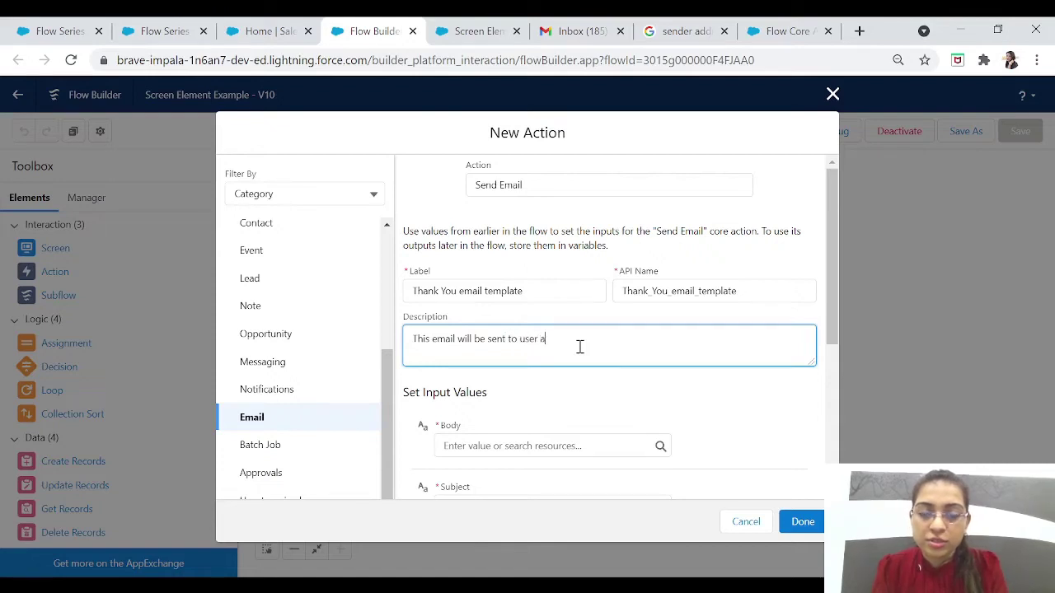
pyautogui.write('fter ')
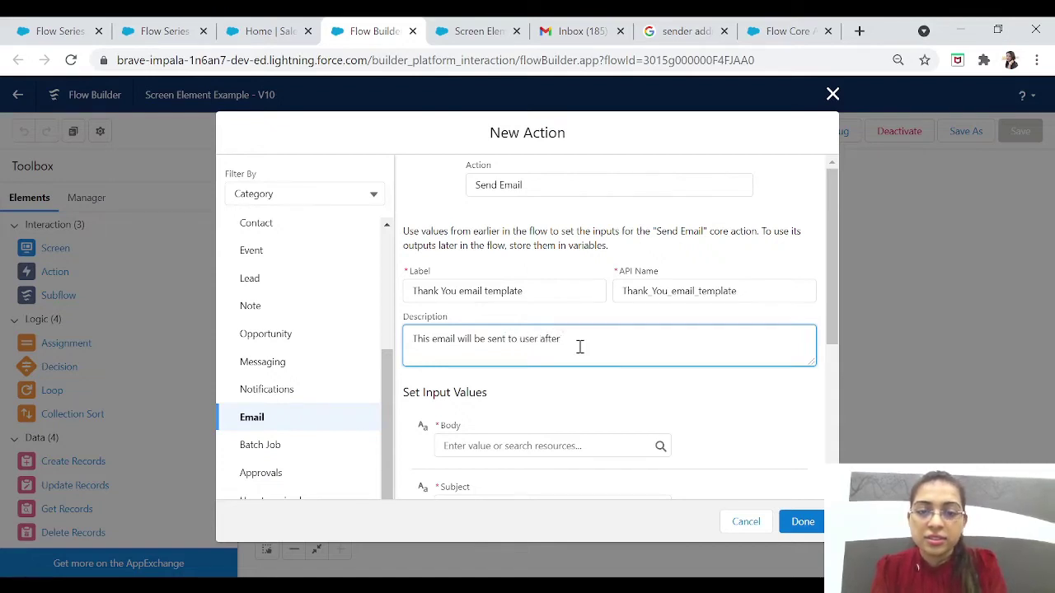
pyautogui.write('they fill the')
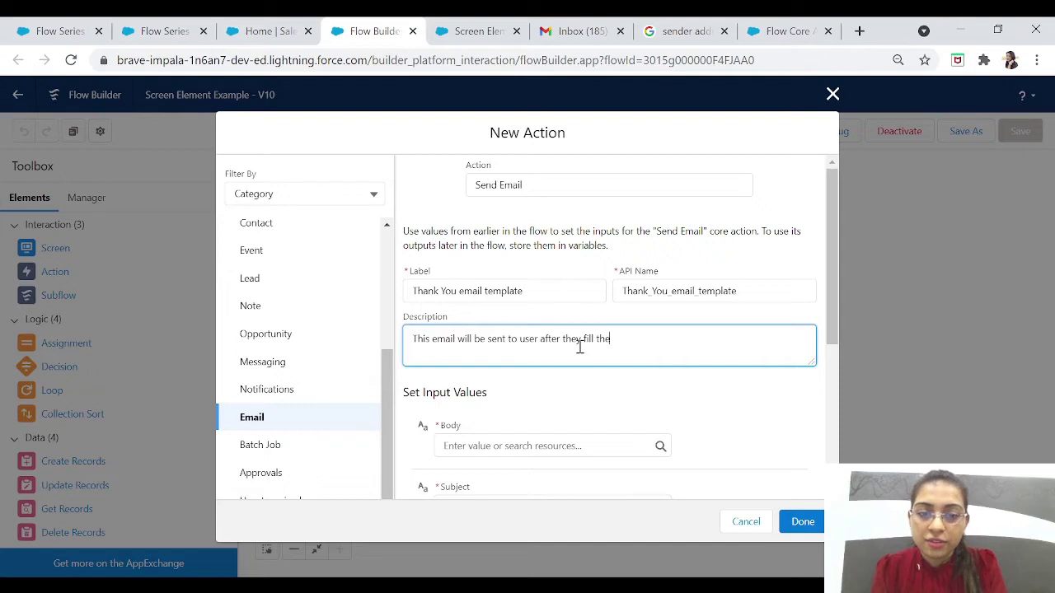
pyautogui.write(' feedback for')
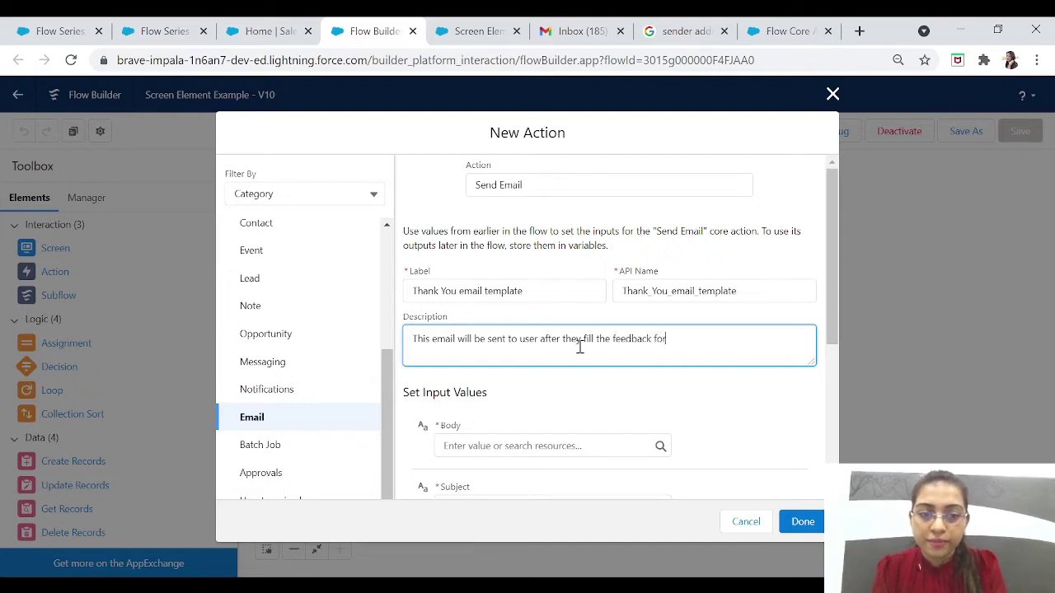
pyautogui.write('m.')
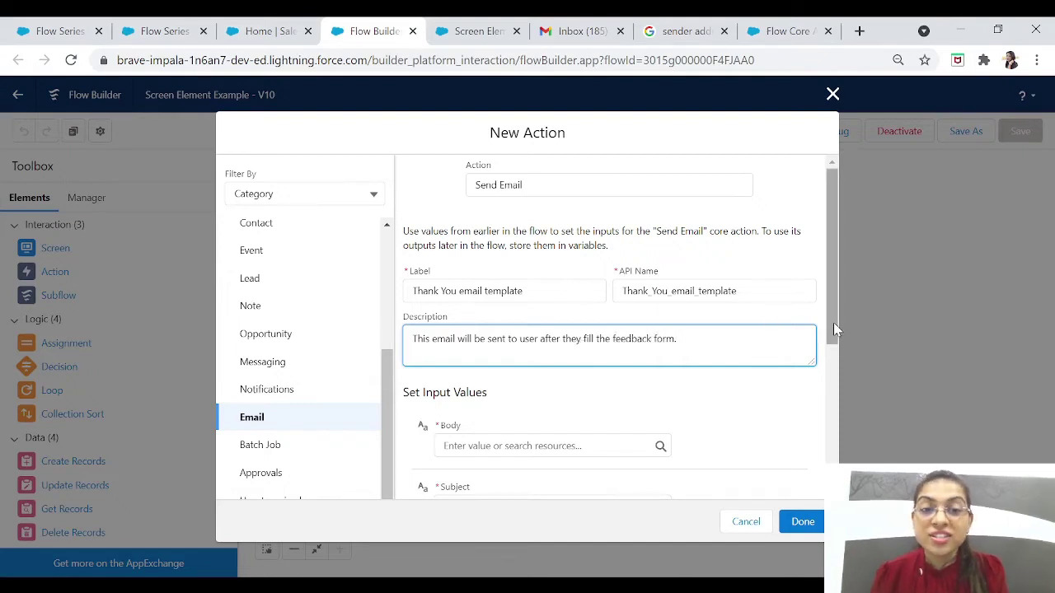
pyautogui.moveTo(834, 328); pyautogui.dragTo(834, 346)
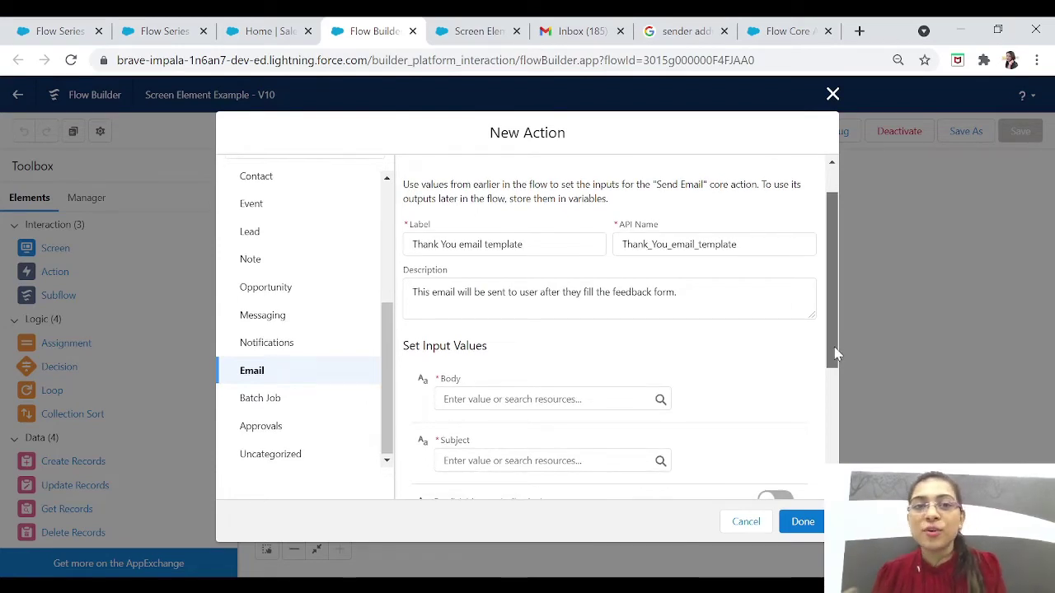
# Step: Create a New Resource for the Send Email Body input
pyautogui.moveTo(835, 354); pyautogui.dragTo(837, 412)
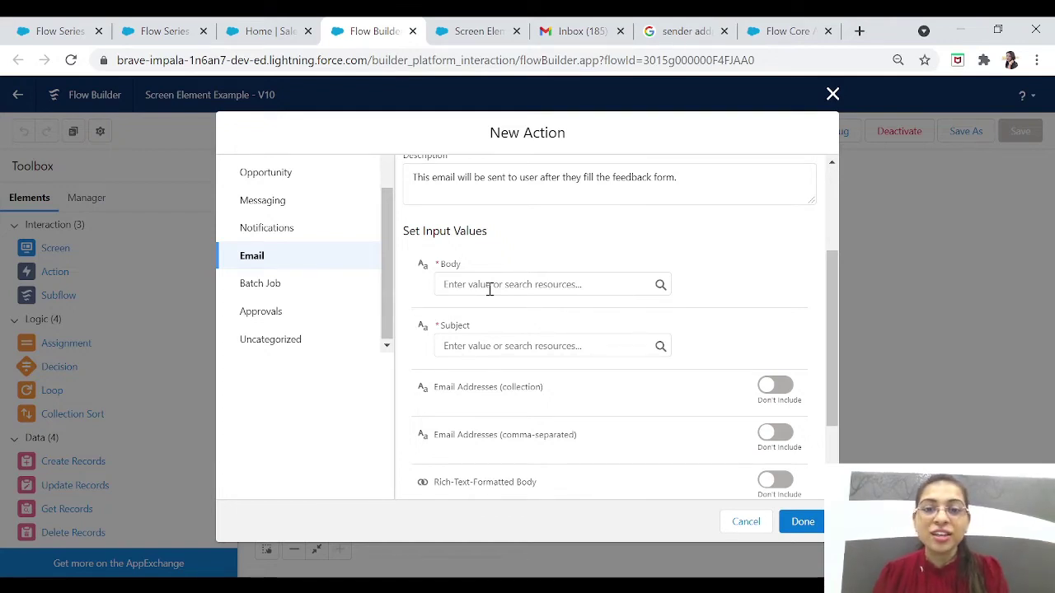
pyautogui.click(513, 287)
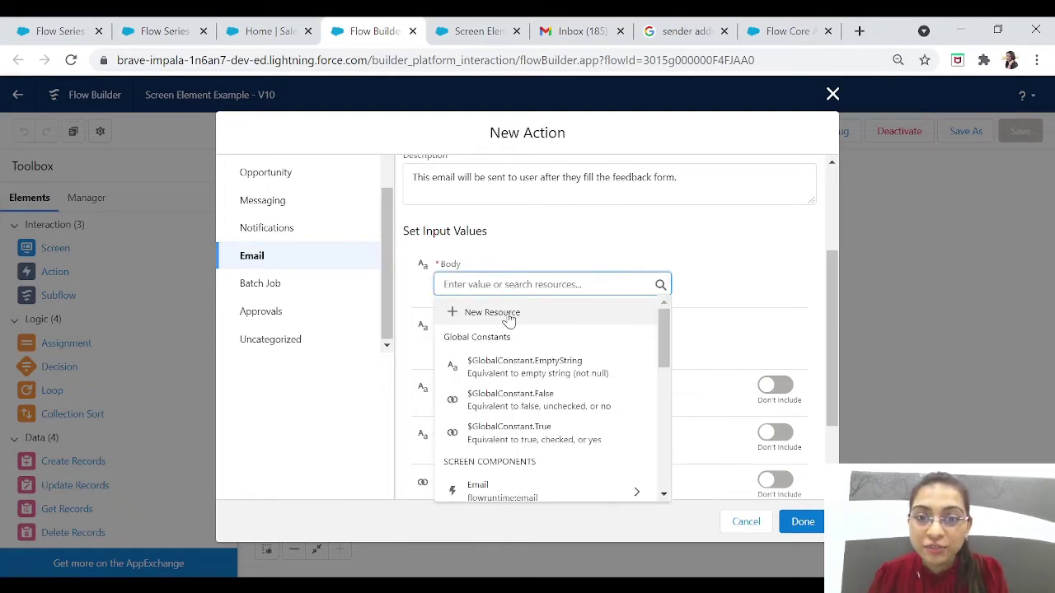
# Step: Make the resource a Text Template named ThankYouApi, described 'This is the email body.'
pyautogui.click(504, 317)
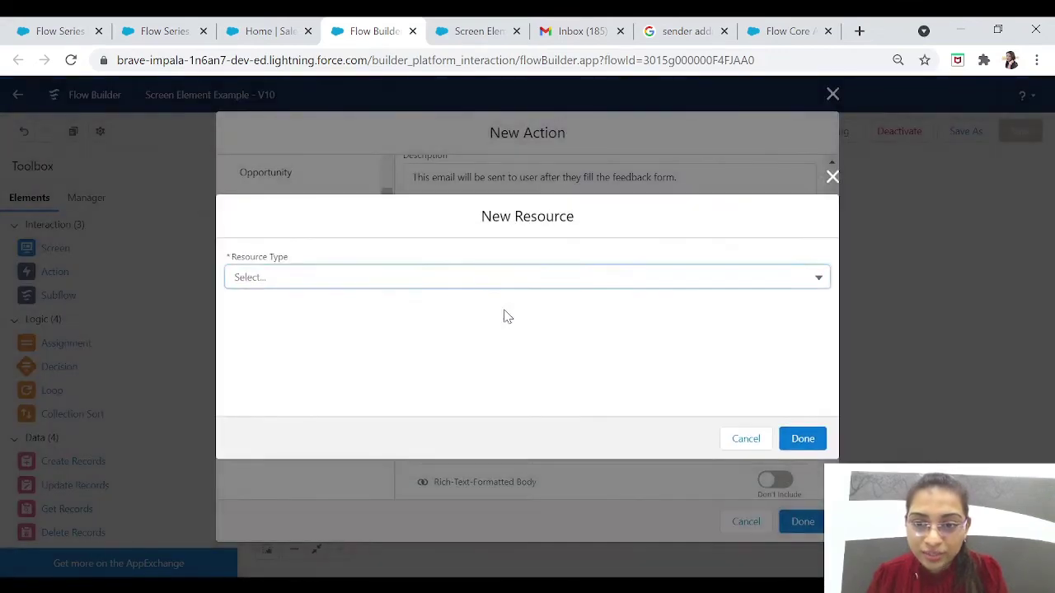
pyautogui.click(379, 277)
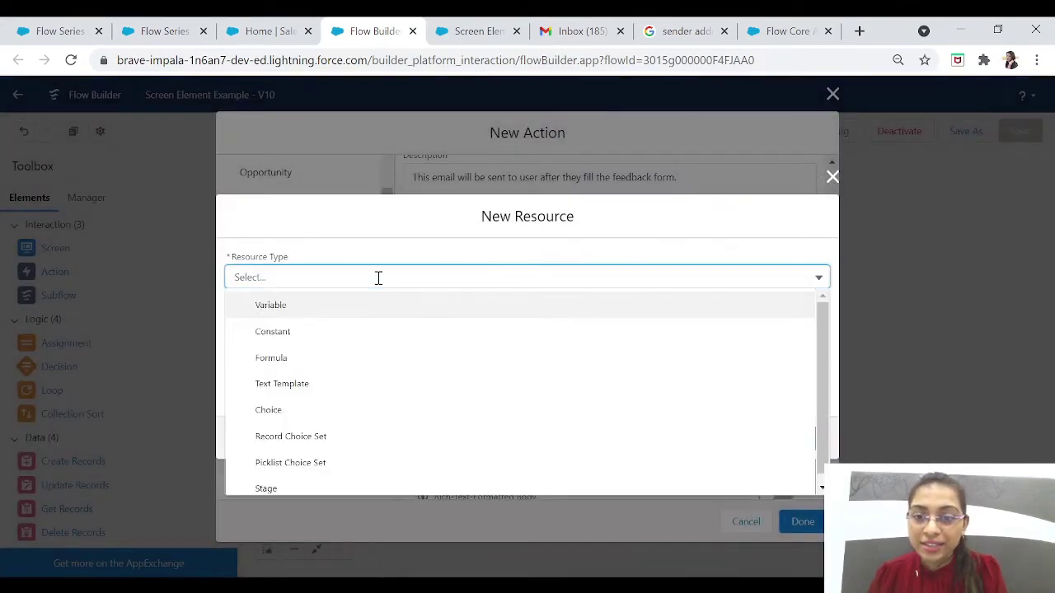
pyautogui.click(284, 385)
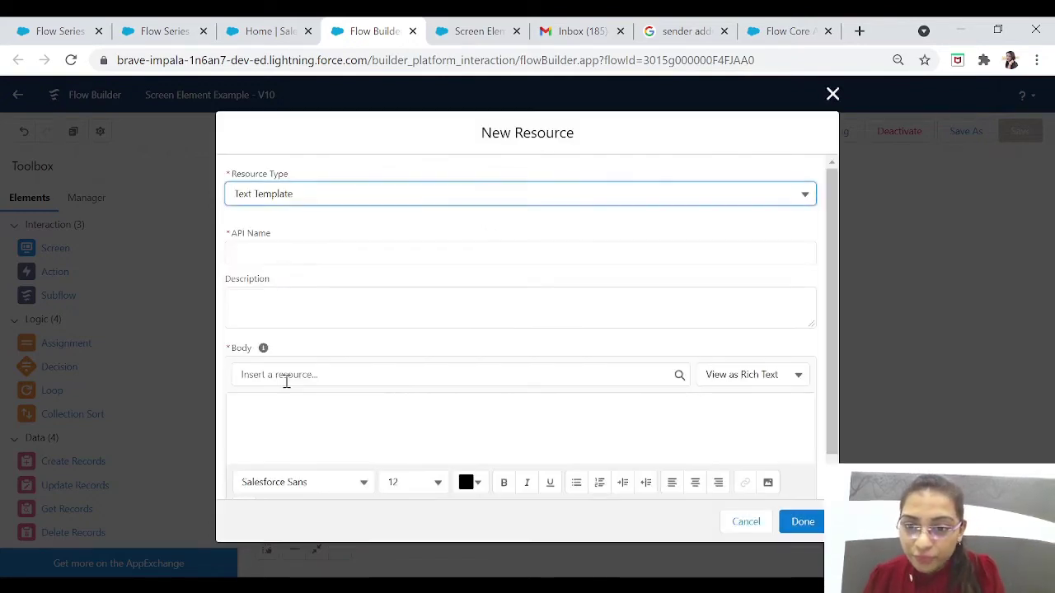
pyautogui.click(320, 249)
pyautogui.write('Email')
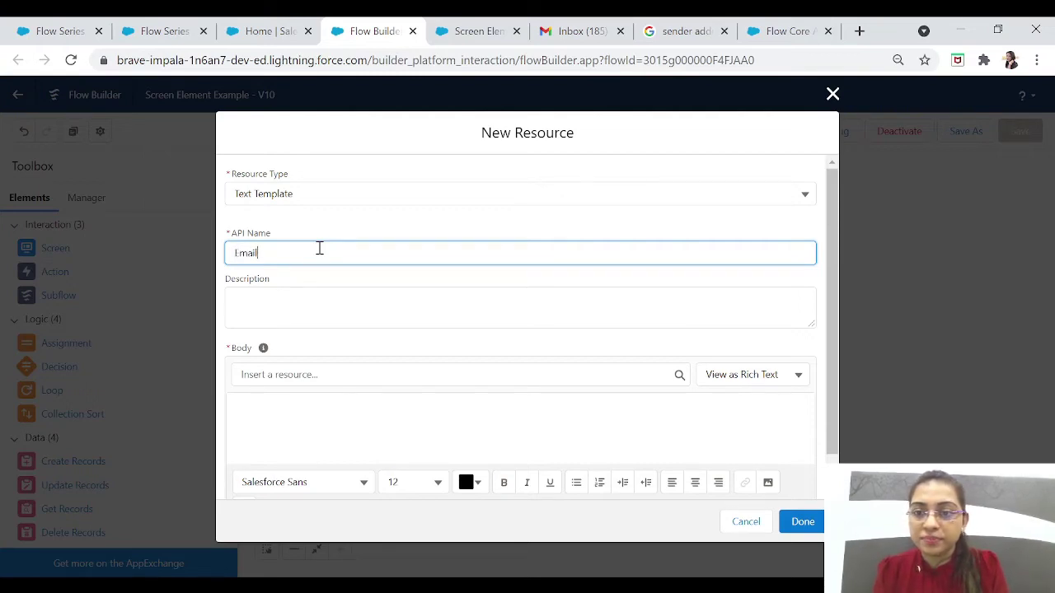
pyautogui.hotkey('ctrl', 'a')
pyautogui.write('Thank')
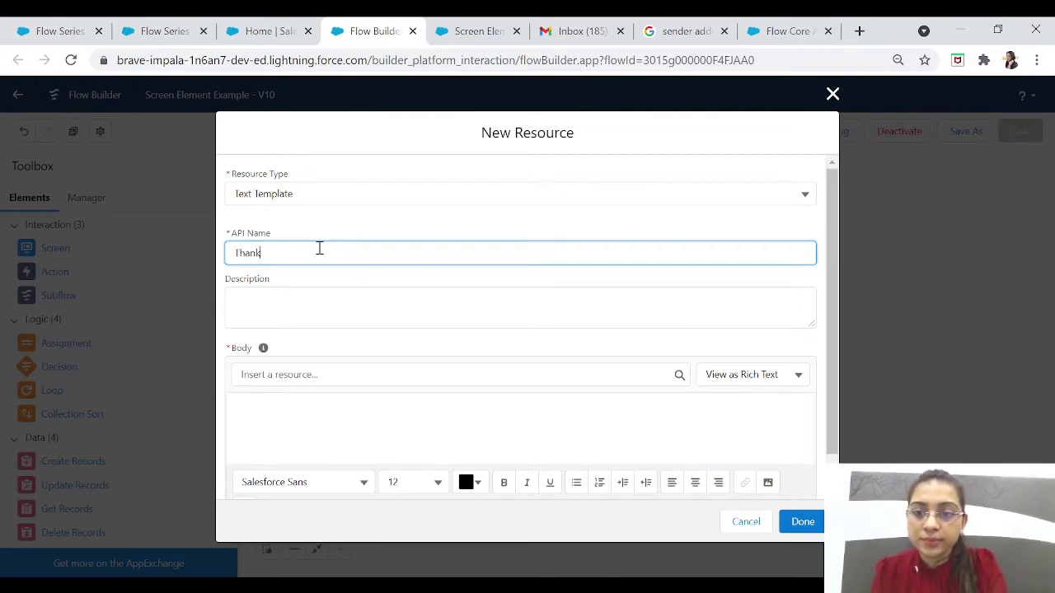
pyautogui.write('YouApi')
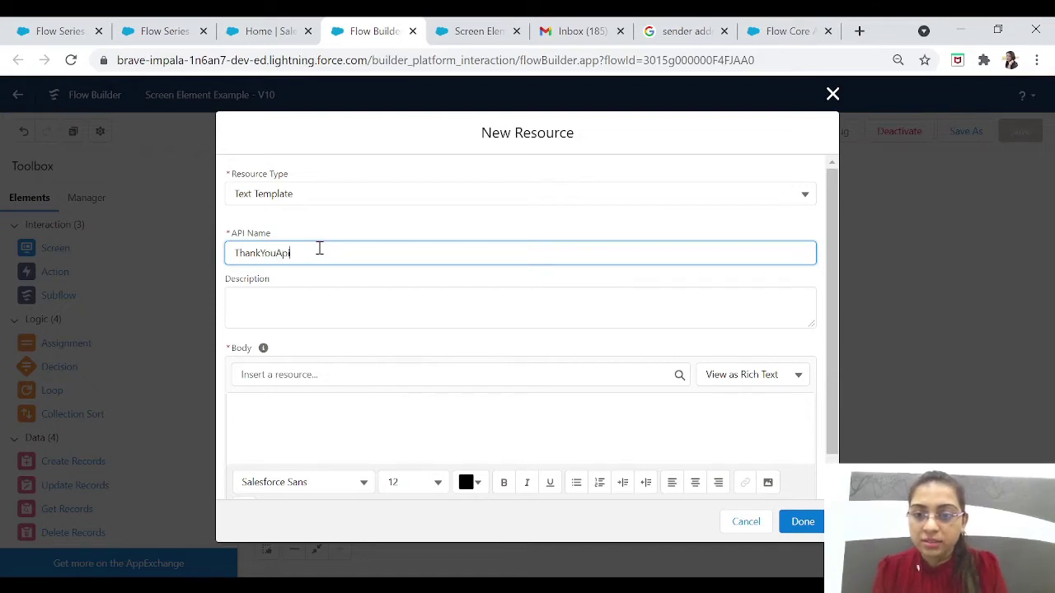
pyautogui.press('Tab')
pyautogui.write('This ')
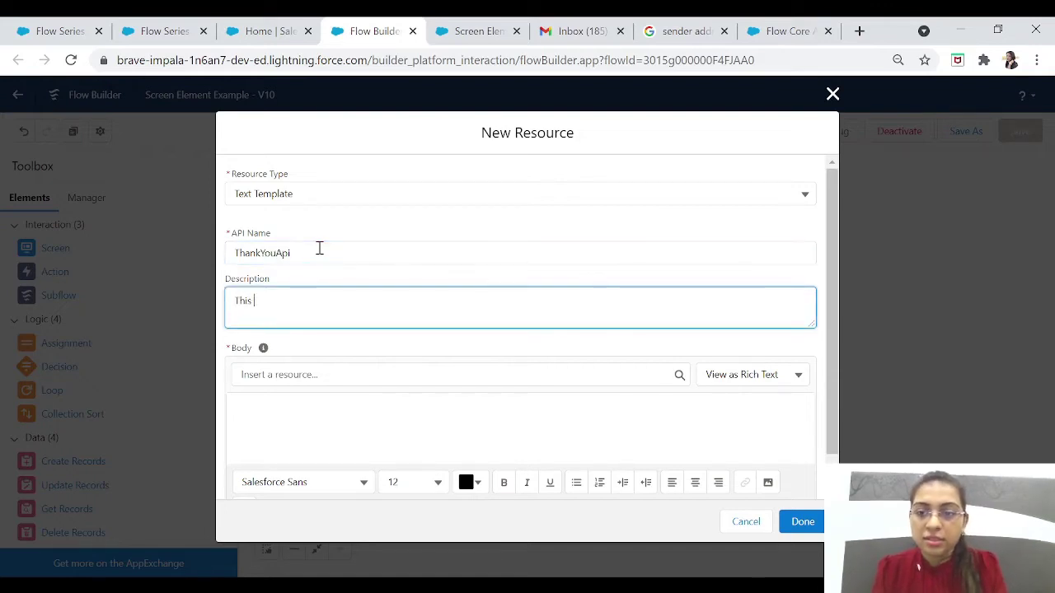
pyautogui.write('is the email body.')
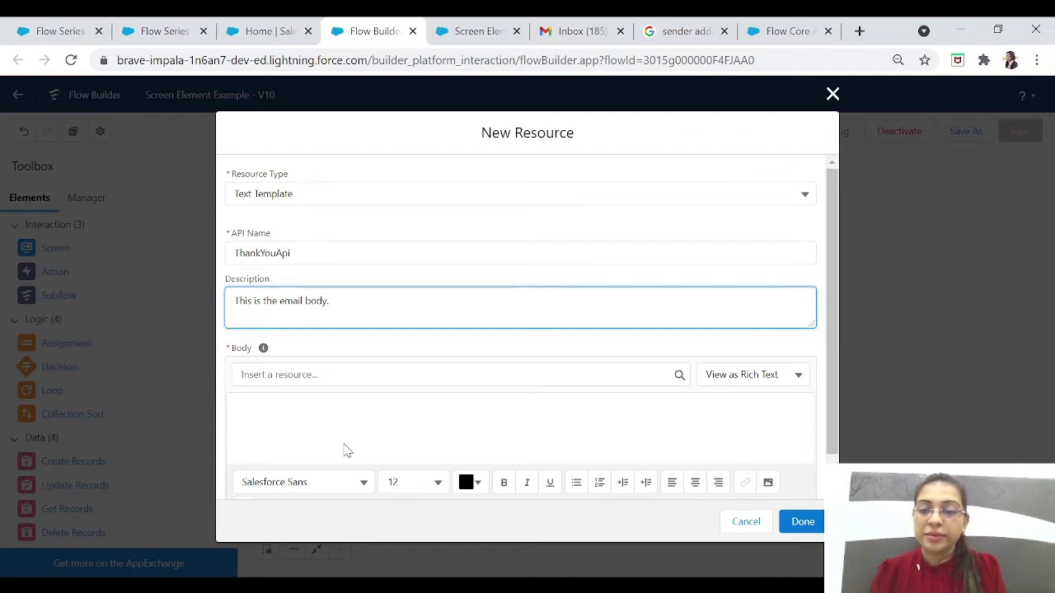
pyautogui.click(345, 444)
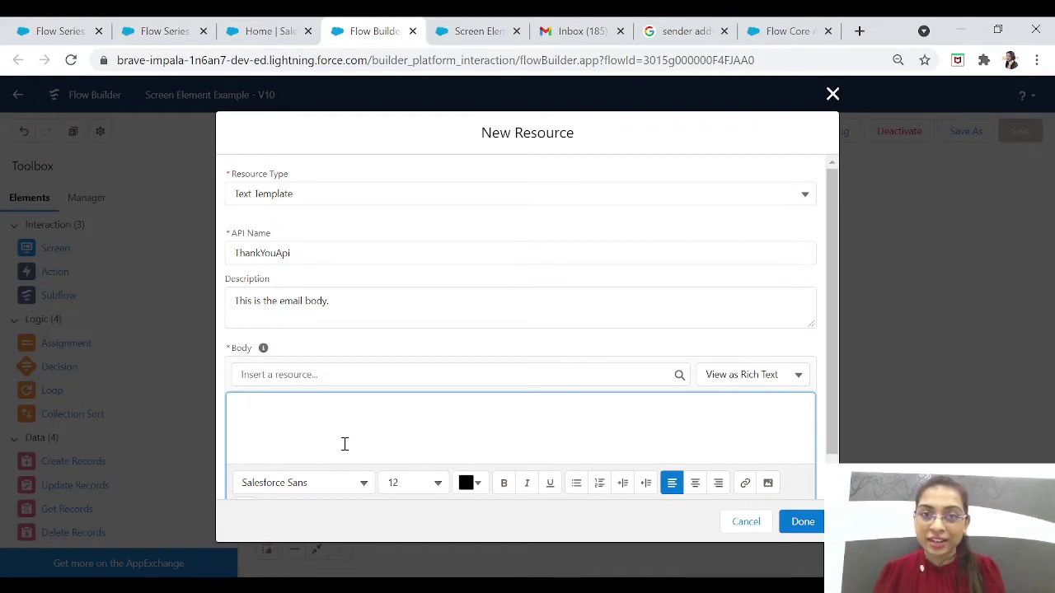
# Step: Start the template body with 'Dear' followed by the {!Name.firstName} resource
pyautogui.write('Dear')
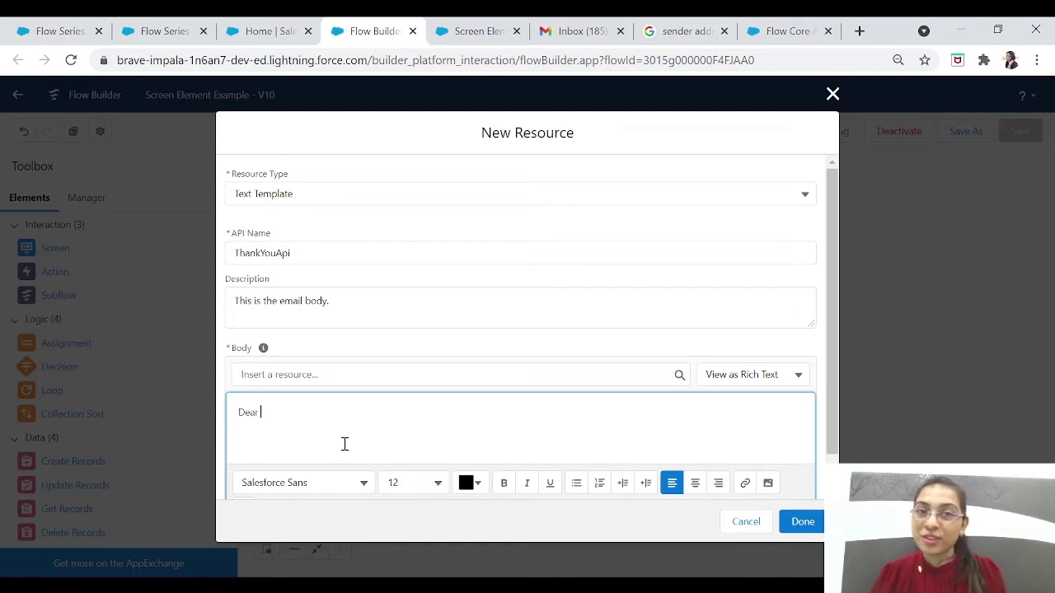
pyautogui.click(311, 377)
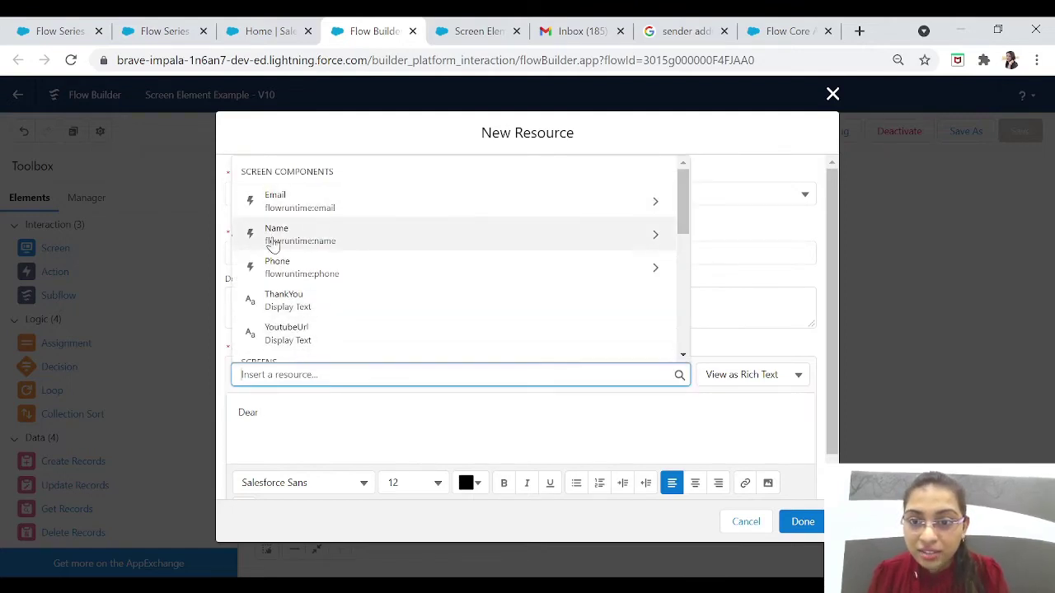
pyautogui.click(389, 240)
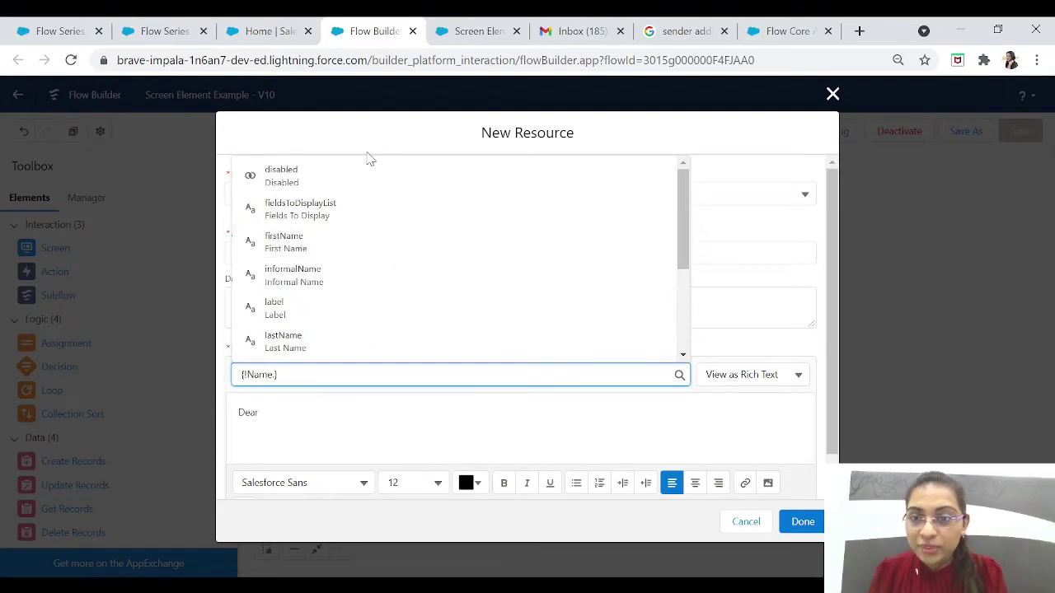
pyautogui.click(307, 246)
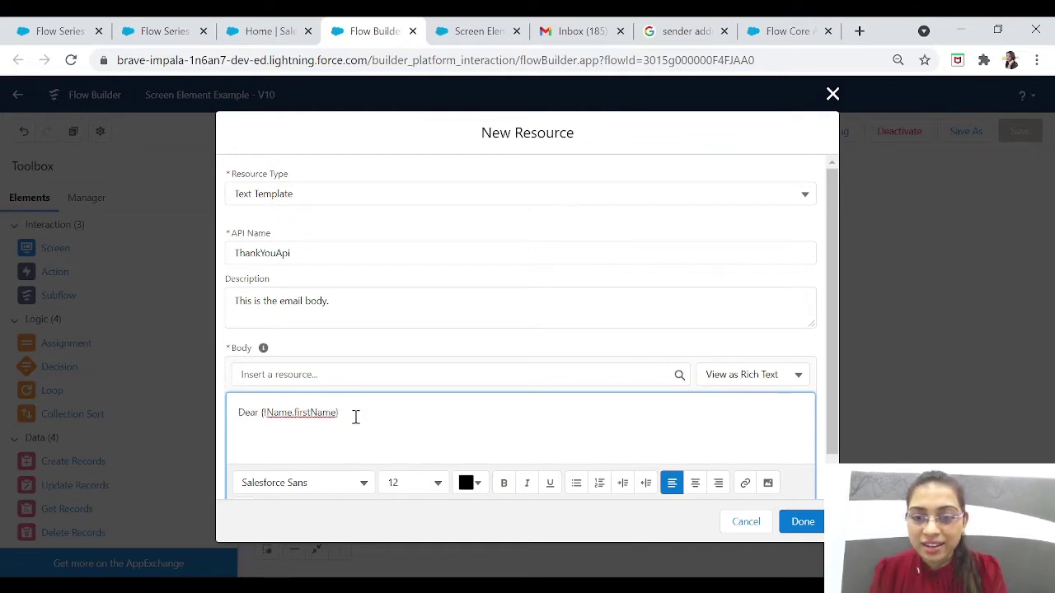
# Step: Add 'Thank You for your feedback. We will get back to you soon.' and a 'Regards, SFDC TEAM' sign-off
pyautogui.write('Thank')
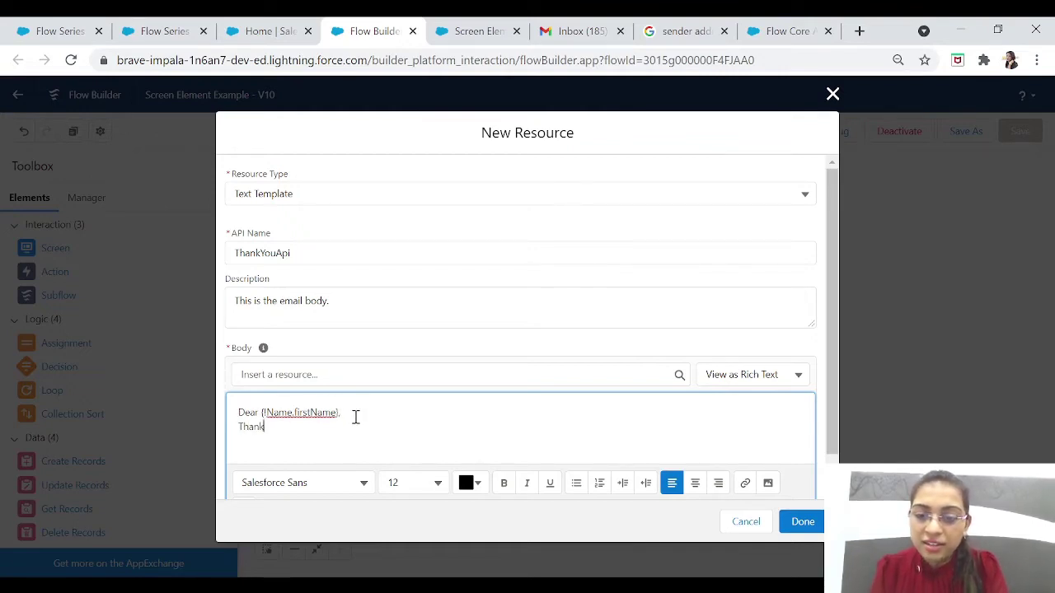
pyautogui.write(' You for ')
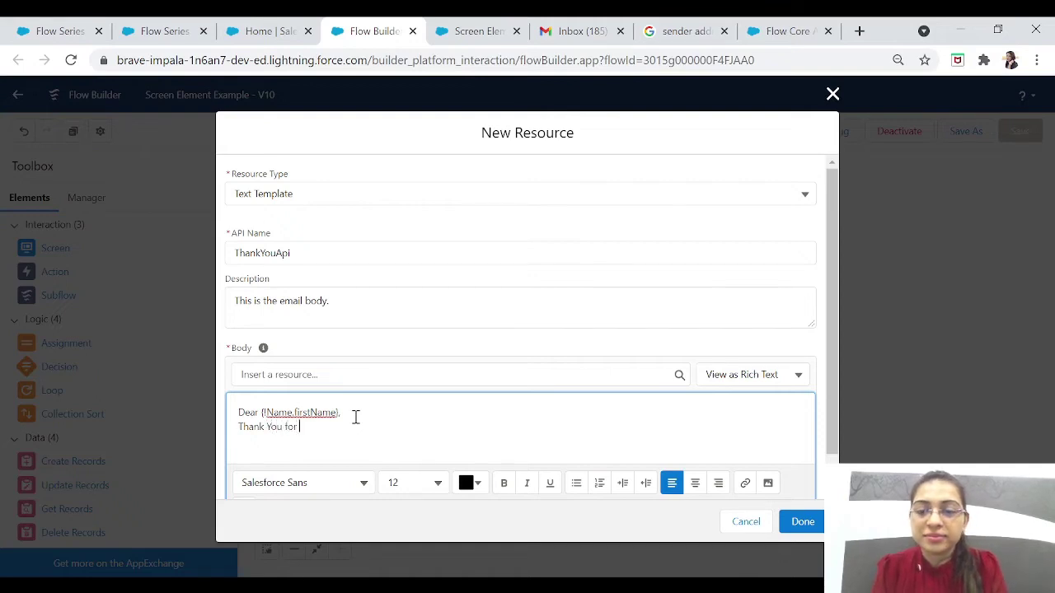
pyautogui.write('your feedback')
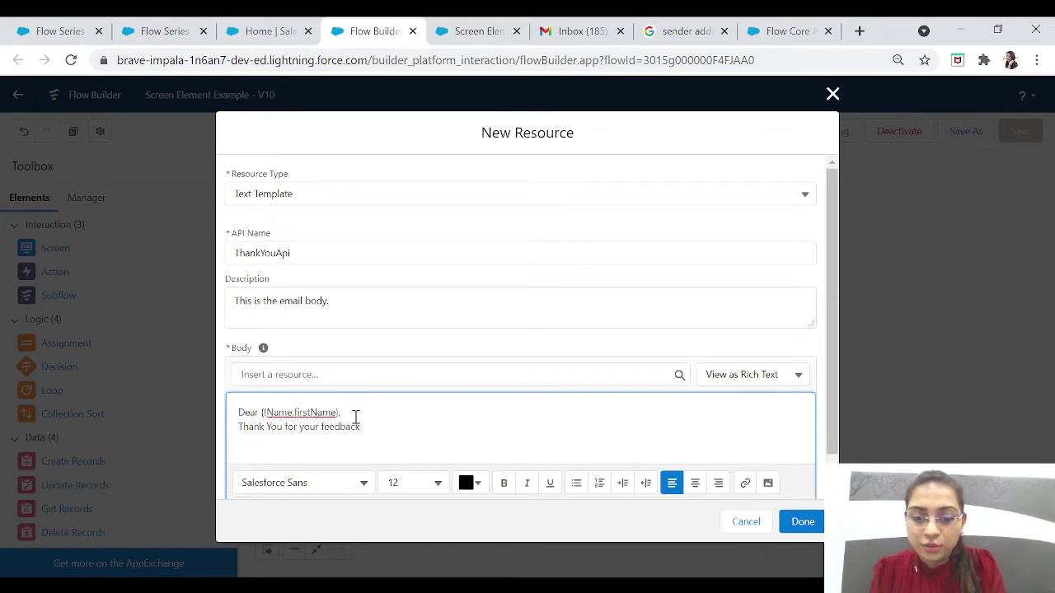
pyautogui.write('. We w')
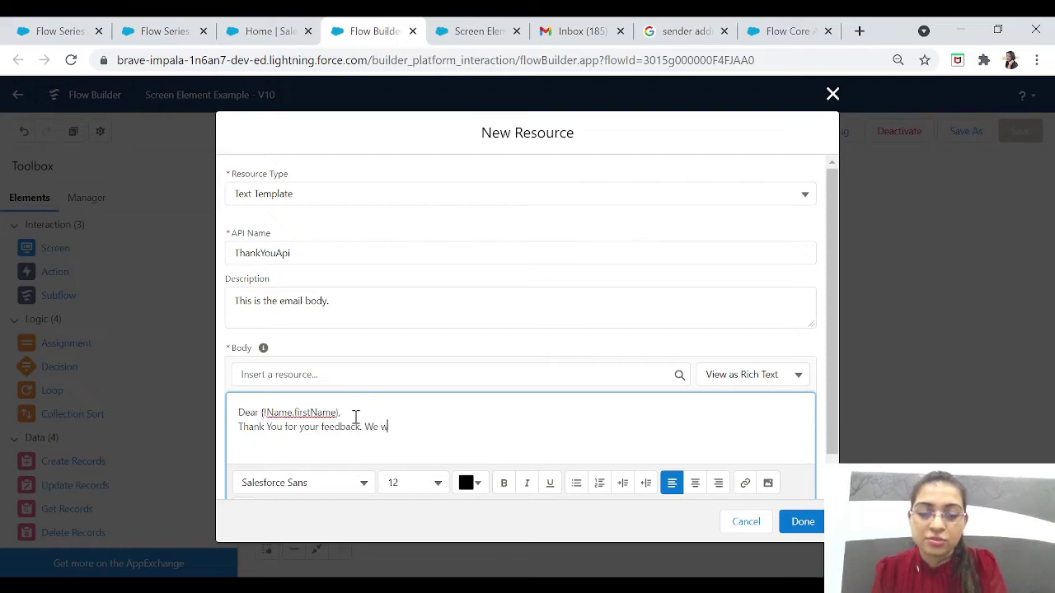
pyautogui.write('ill get back')
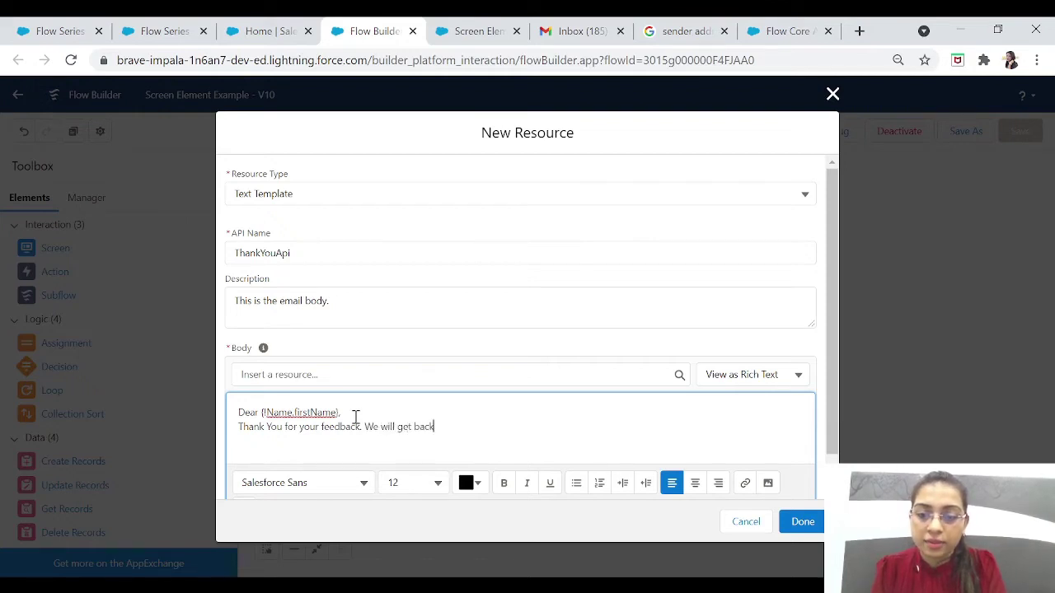
pyautogui.write(' to you soon')
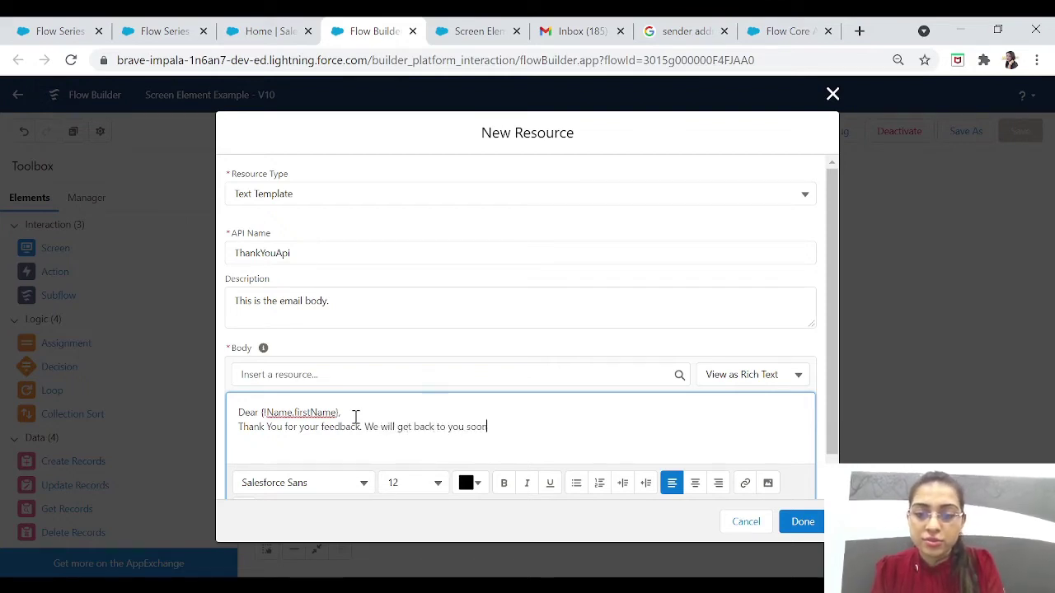
pyautogui.write('.')
pyautogui.press('Return')
pyautogui.press('Return')
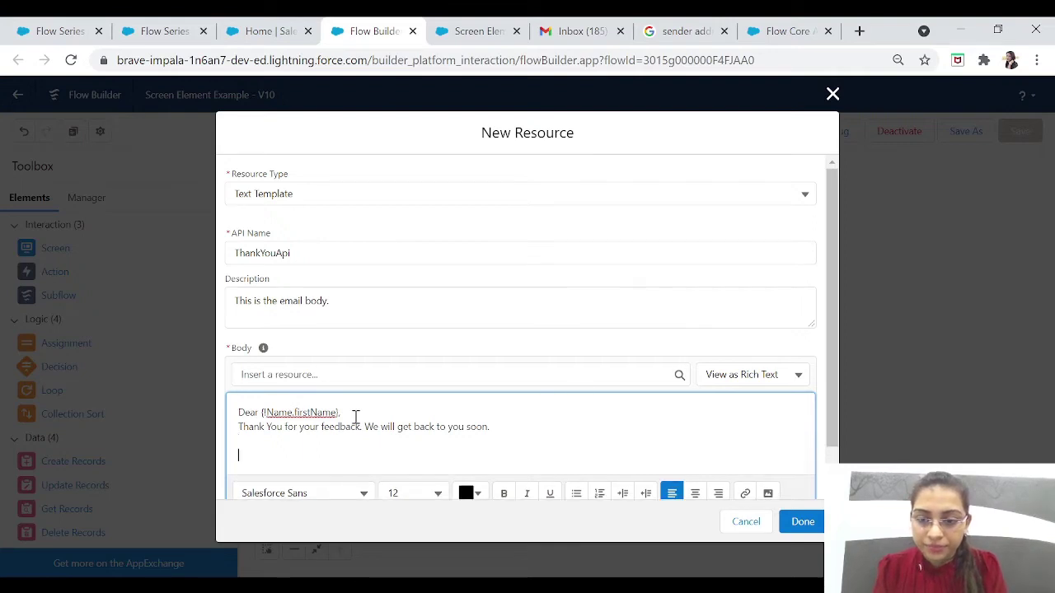
pyautogui.write('Regar')
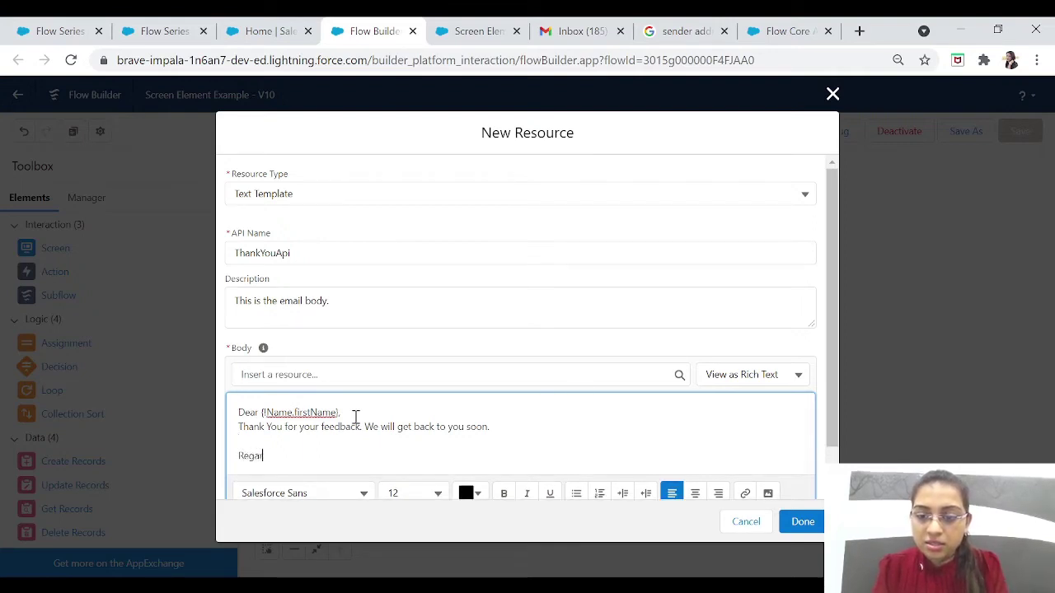
pyautogui.write('ds,')
pyautogui.press('Return')
pyautogui.write('SFDC ')
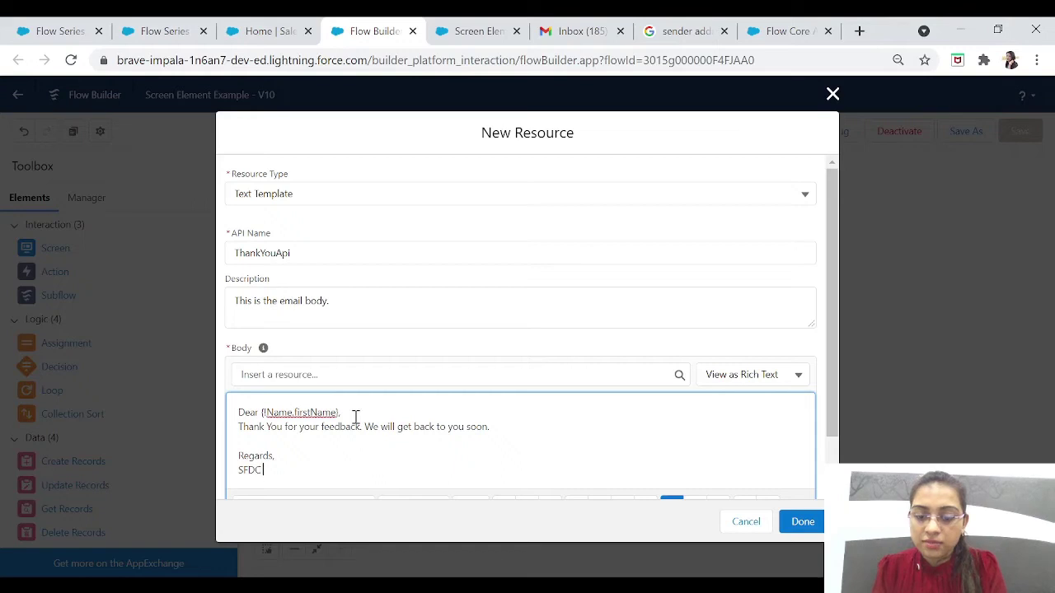
pyautogui.write('TEAM')
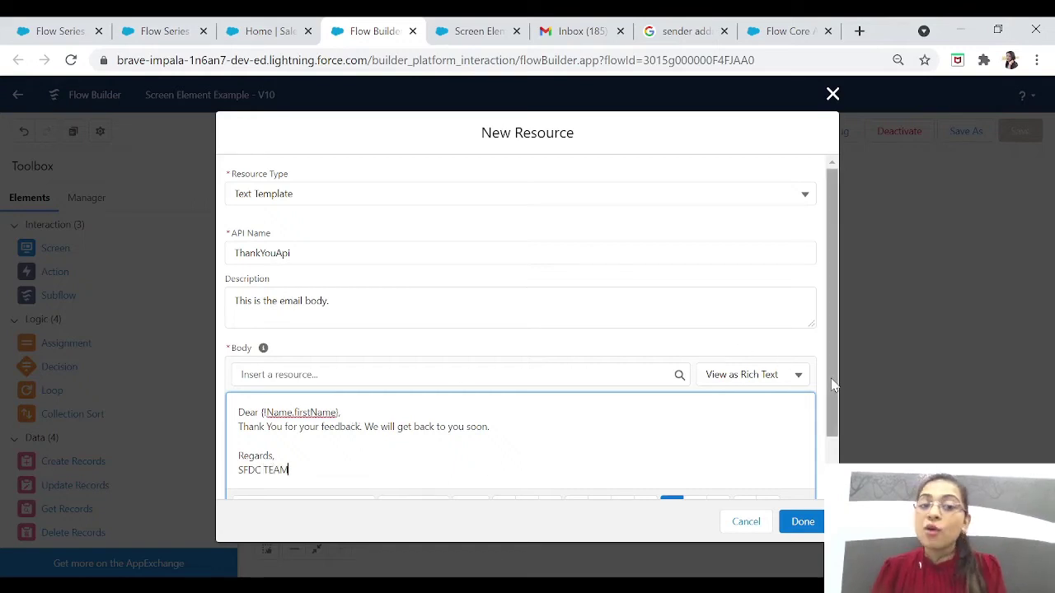
pyautogui.moveTo(832, 386); pyautogui.dragTo(842, 436)
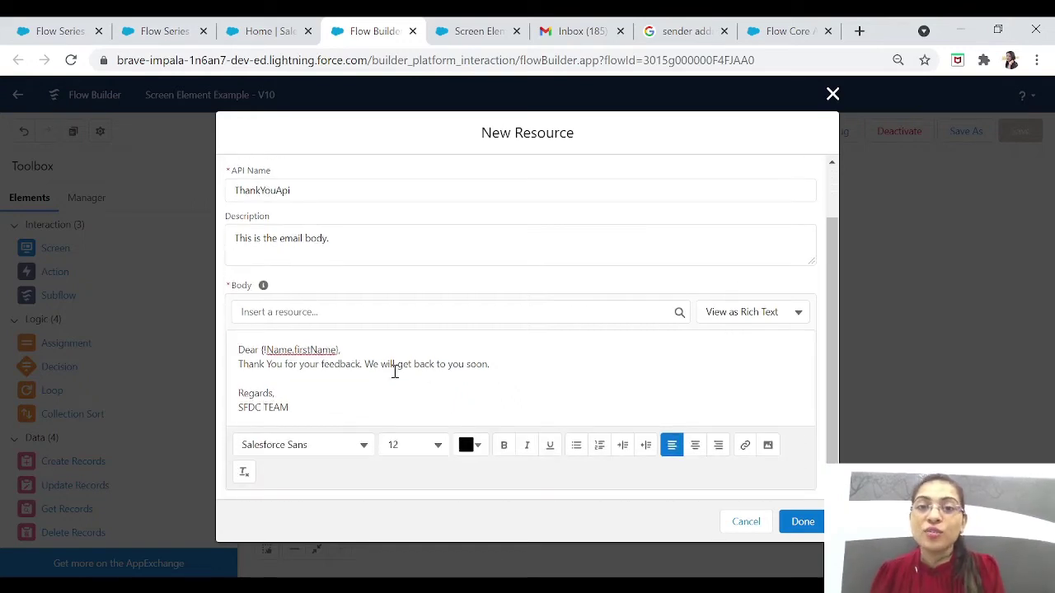
pyautogui.moveTo(348, 351); pyautogui.dragTo(239, 353)
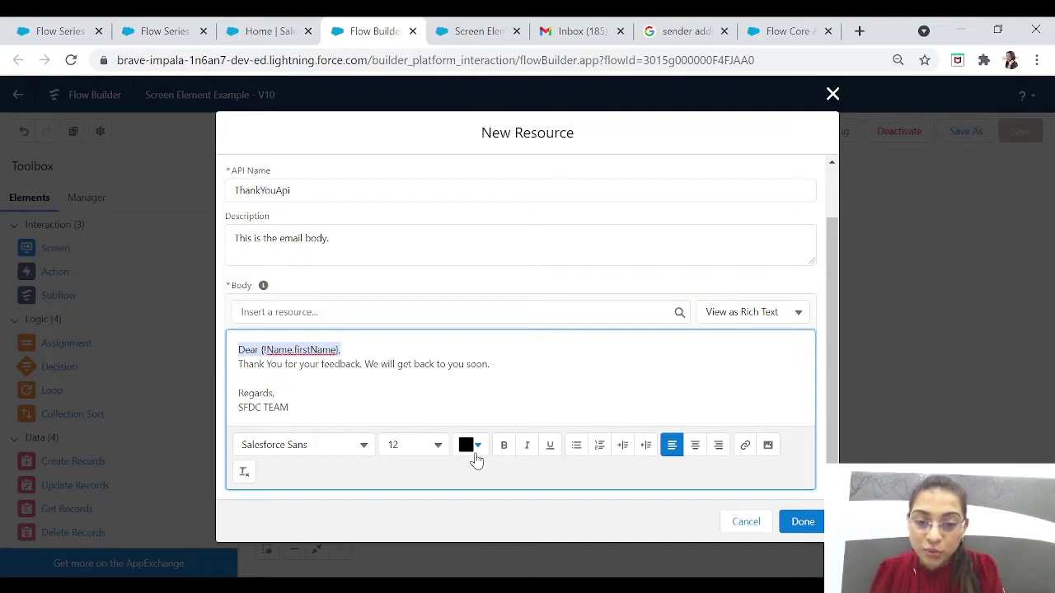
# Step: Bold the greeting line and the 'Regards, SFDC TEAM' sign-off, then save the template as the Body
pyautogui.click(503, 451)
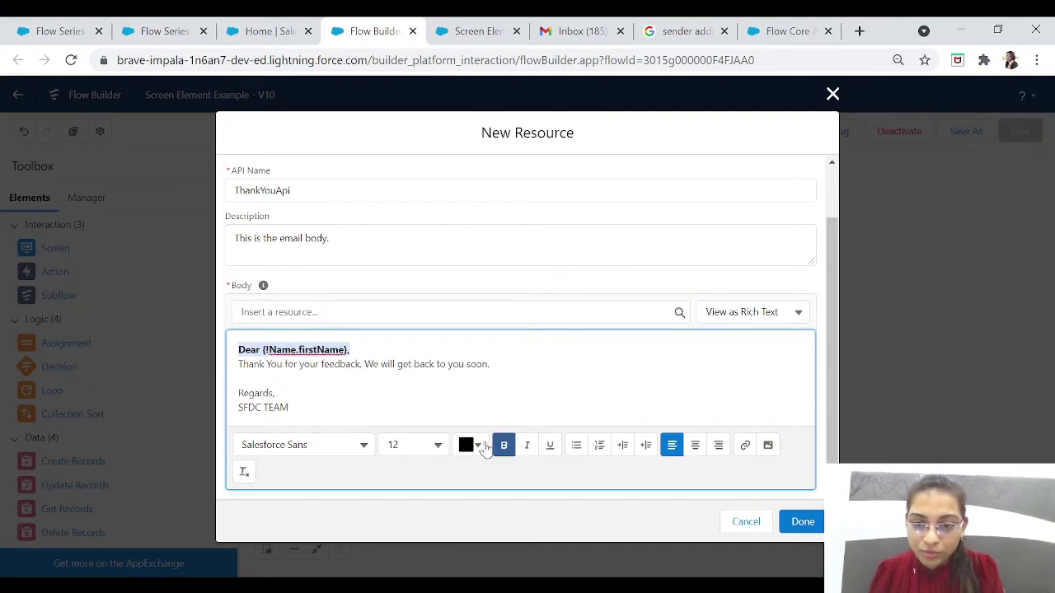
pyautogui.moveTo(300, 404); pyautogui.dragTo(241, 395)
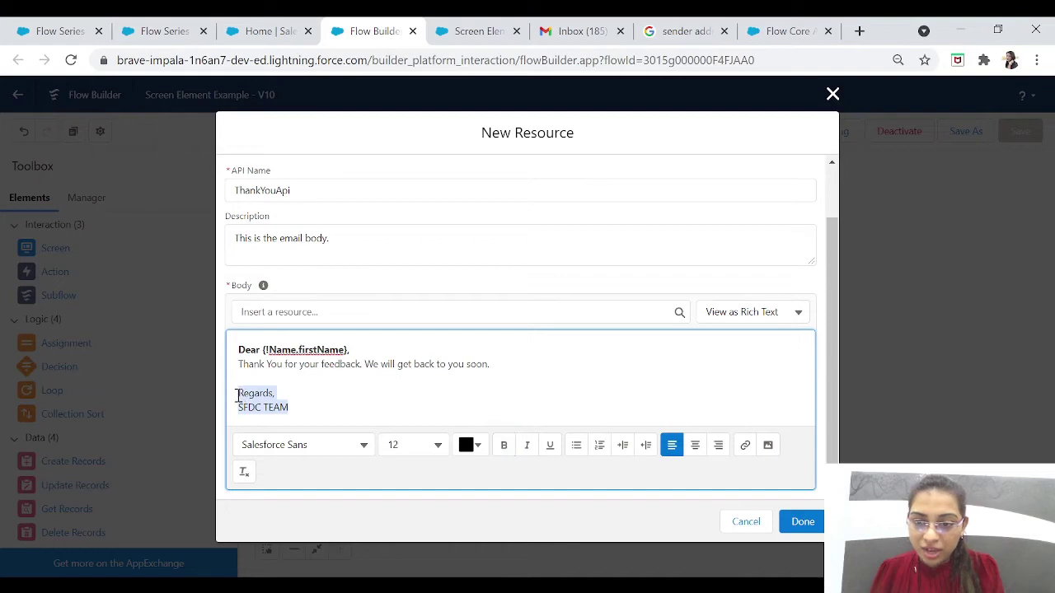
pyautogui.click(503, 450)
pyautogui.click(534, 382)
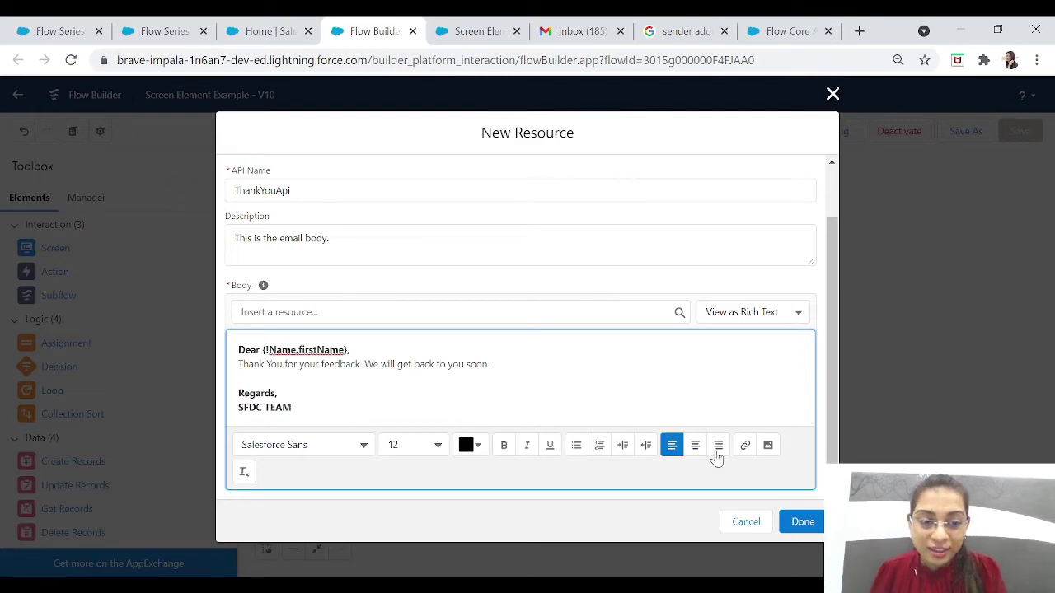
pyautogui.click(798, 522)
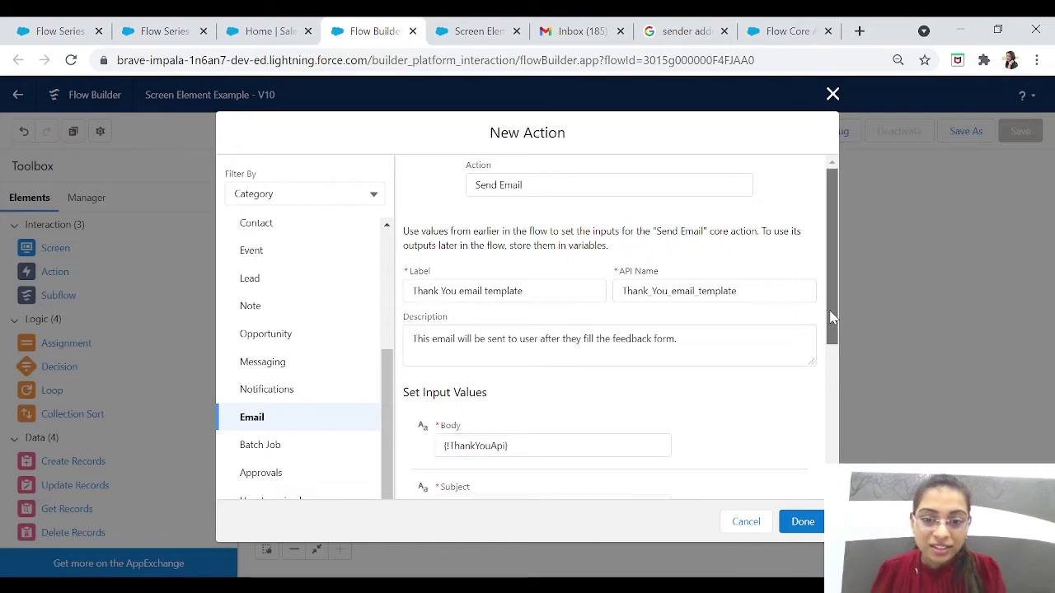
# Step: Enter 'Thank You for Your Feedback' as the email Subject
pyautogui.moveTo(832, 307); pyautogui.dragTo(840, 426)
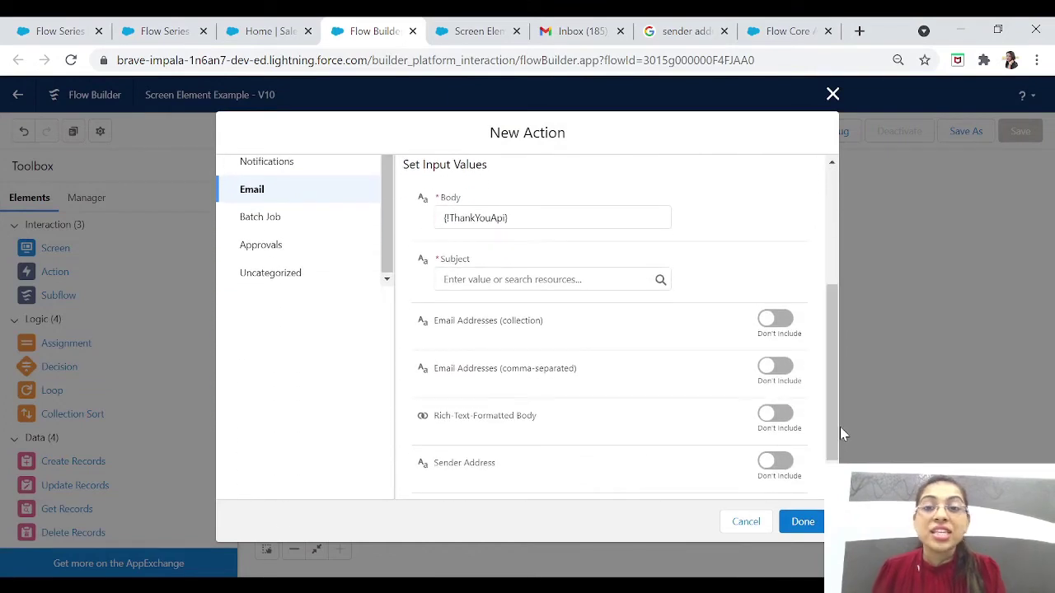
pyautogui.click(497, 281)
pyautogui.write('Thank ')
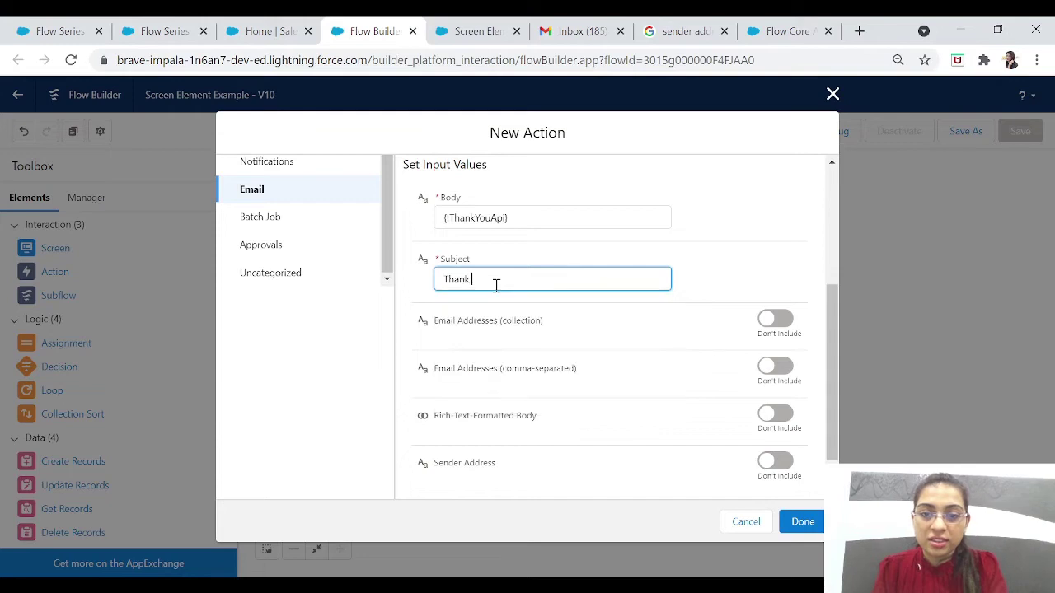
pyautogui.write('You for Your Fee')
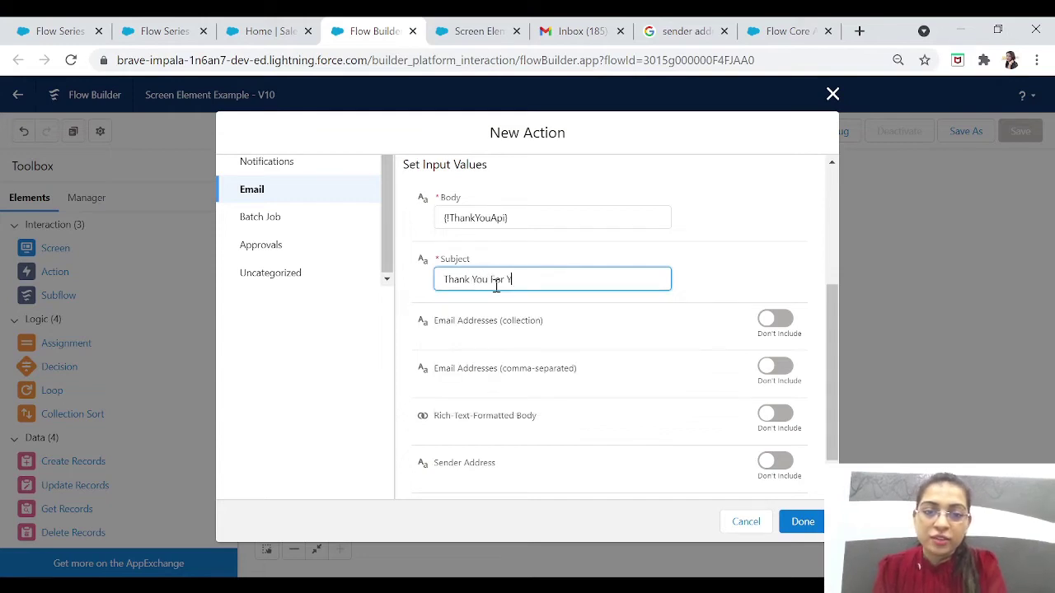
pyautogui.write('dback')
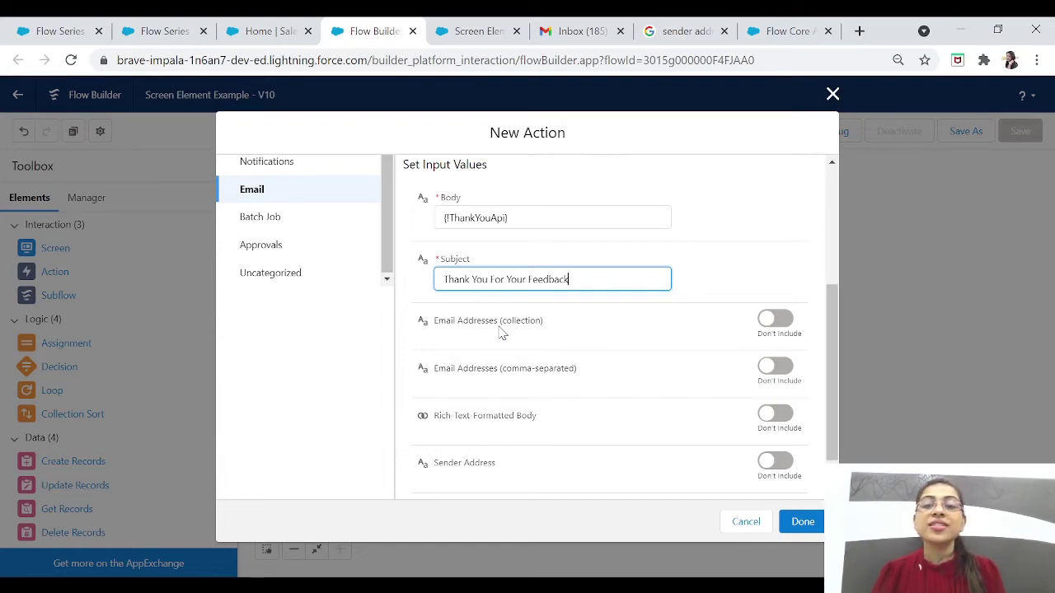
# Step: Adjust the Subject text to read 'Thank You For Your Feedback'
pyautogui.moveTo(541, 331); pyautogui.dragTo(464, 332)
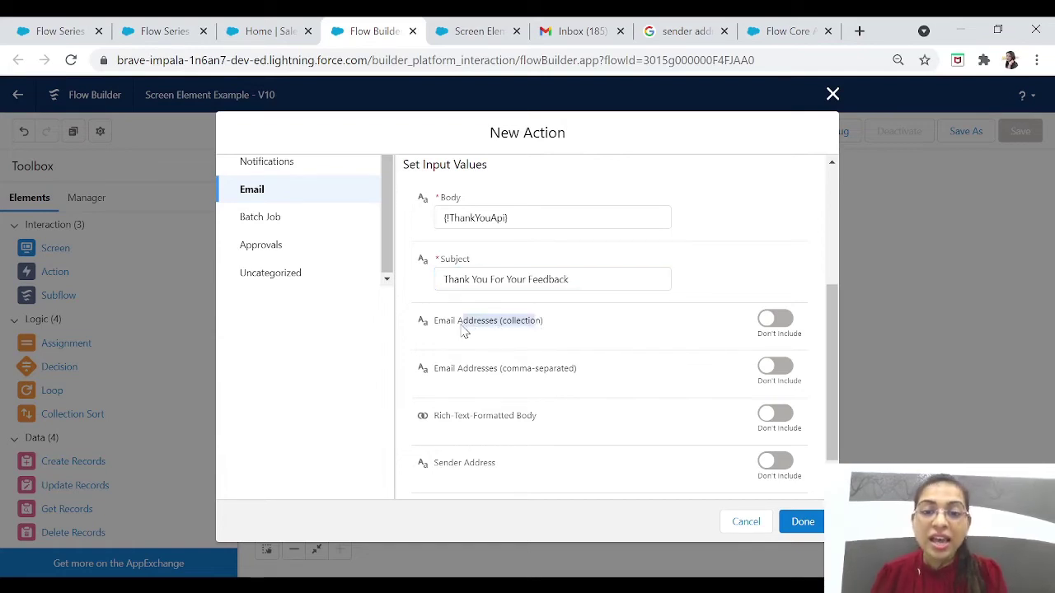
pyautogui.click(553, 340)
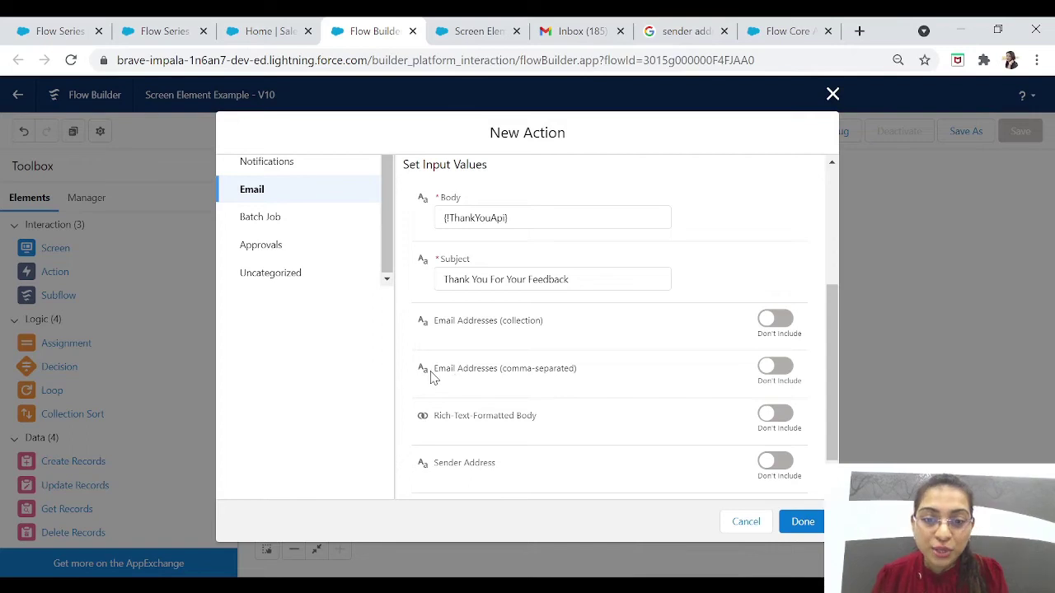
pyautogui.moveTo(432, 376); pyautogui.dragTo(577, 373)
pyautogui.click(585, 379)
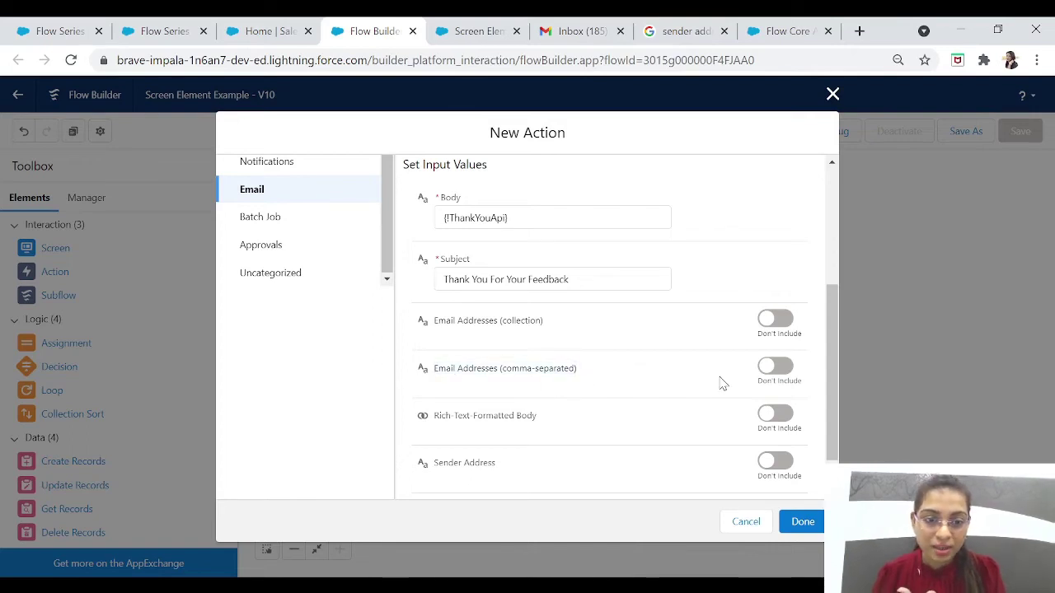
# Step: Include the comma-separated Email Addresses input and set it to {!Email.value}
pyautogui.click(790, 373)
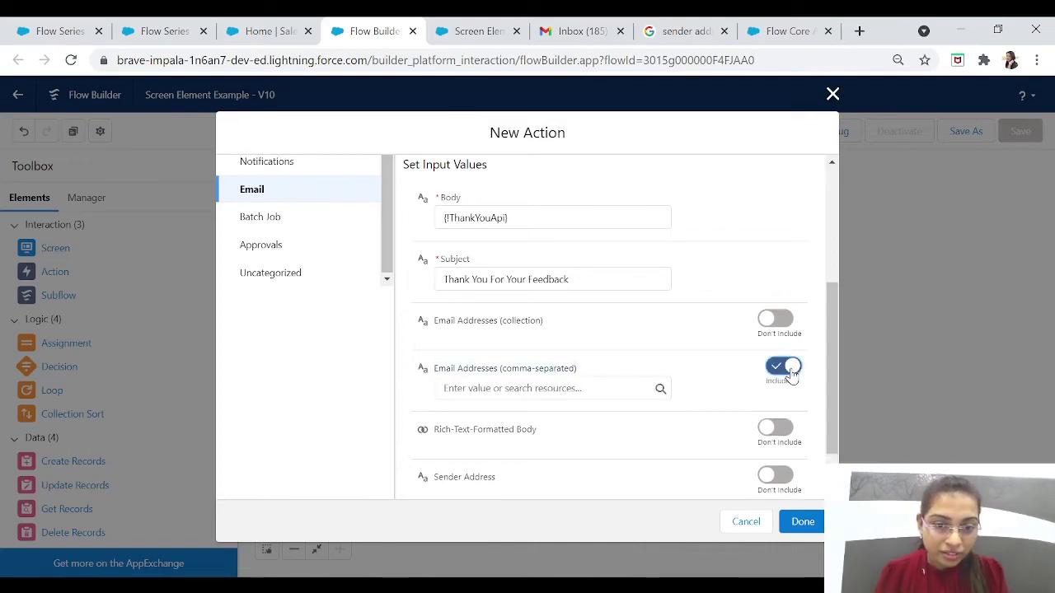
pyautogui.click(560, 388)
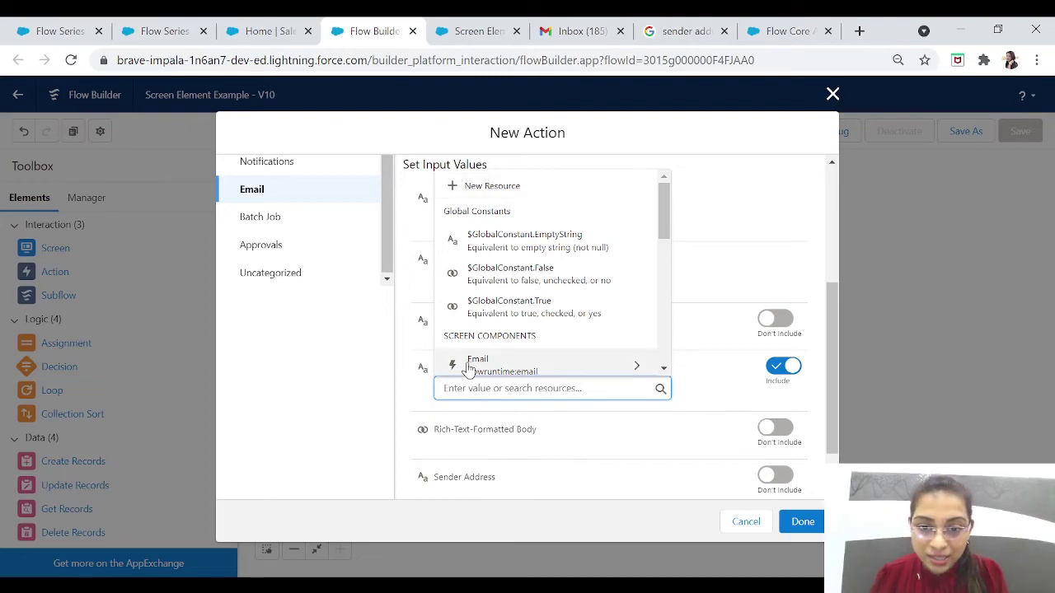
pyautogui.click(530, 365)
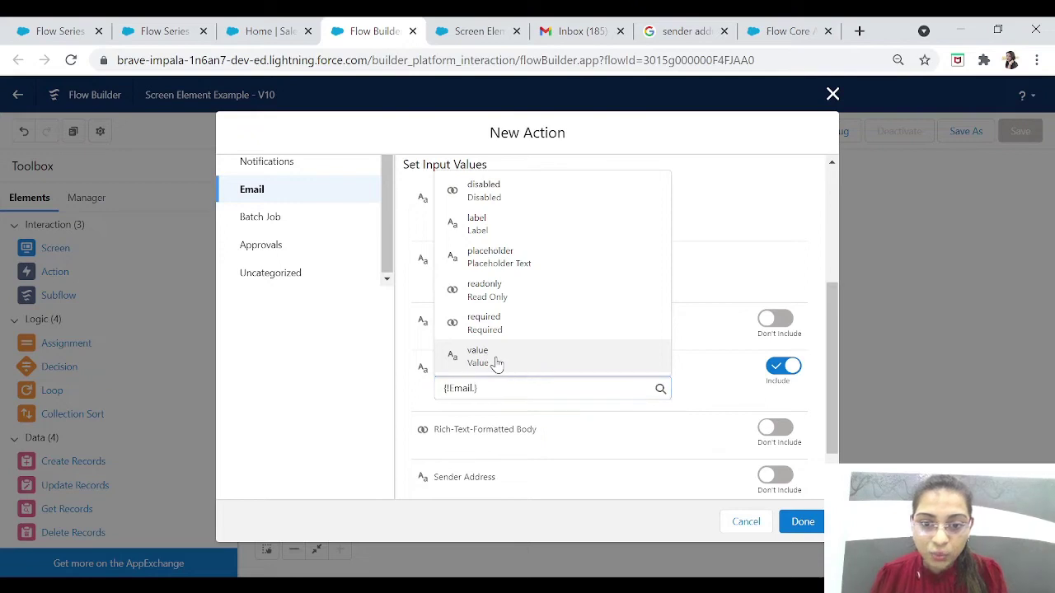
pyautogui.click(497, 363)
pyautogui.moveTo(508, 395); pyautogui.dragTo(430, 400)
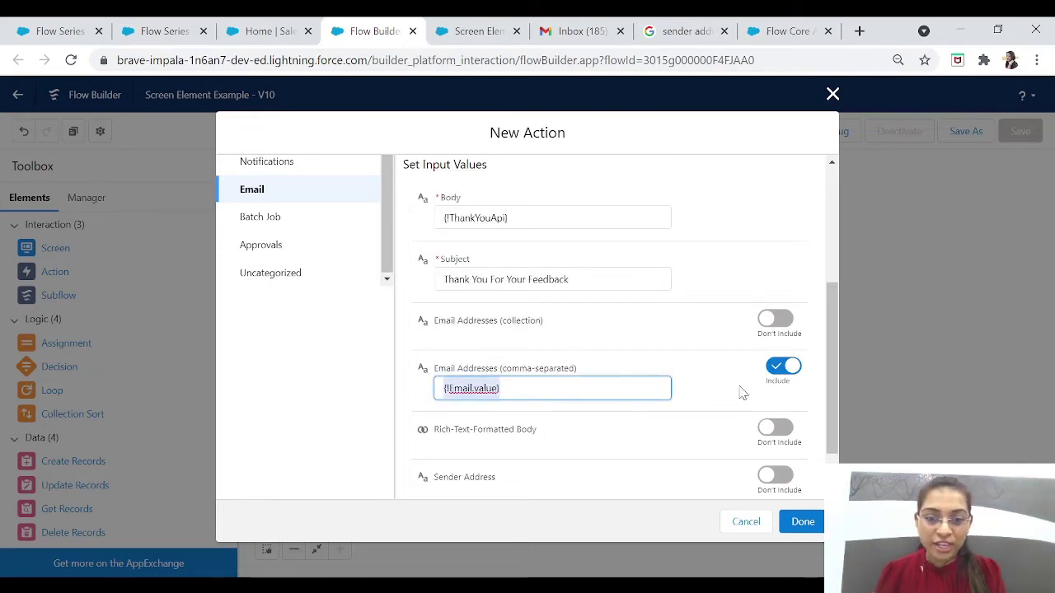
pyautogui.moveTo(833, 384); pyautogui.dragTo(836, 424)
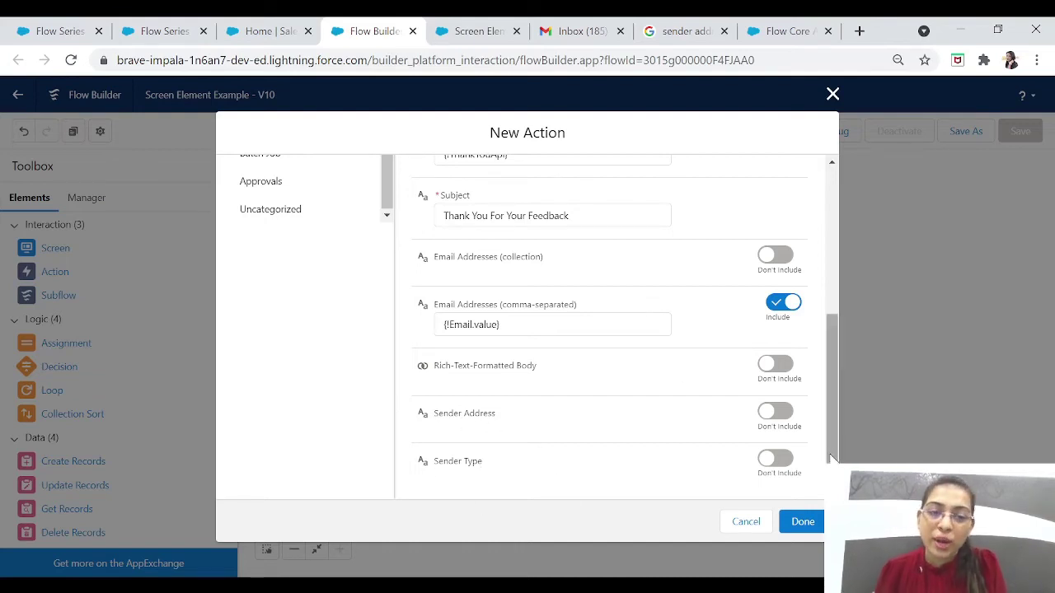
# Step: Finish the email action and delete the FeedbackForm-to-SccessScreen connector
pyautogui.click(804, 524)
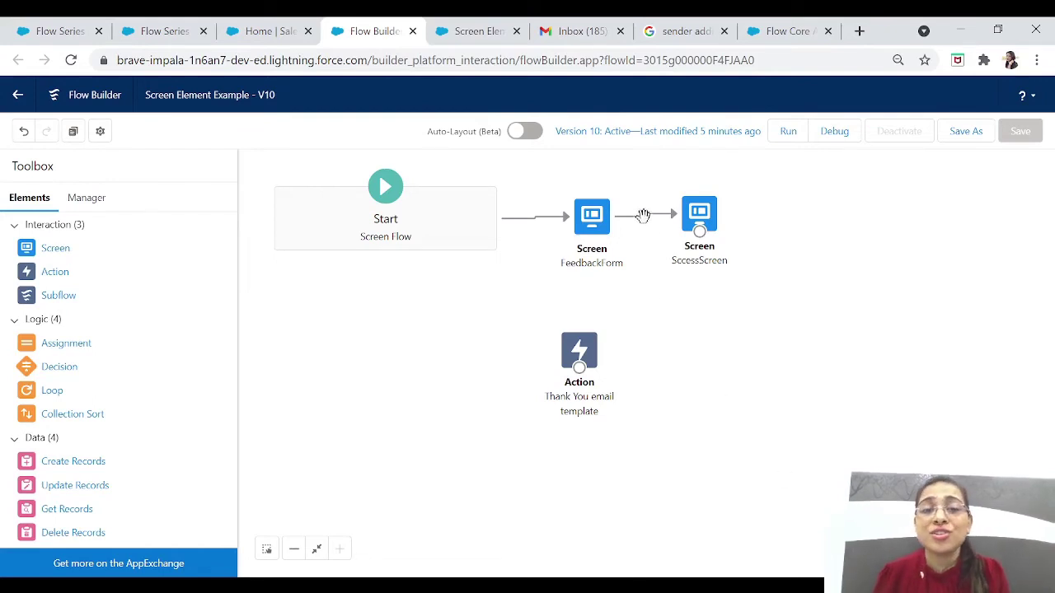
pyautogui.click(639, 216)
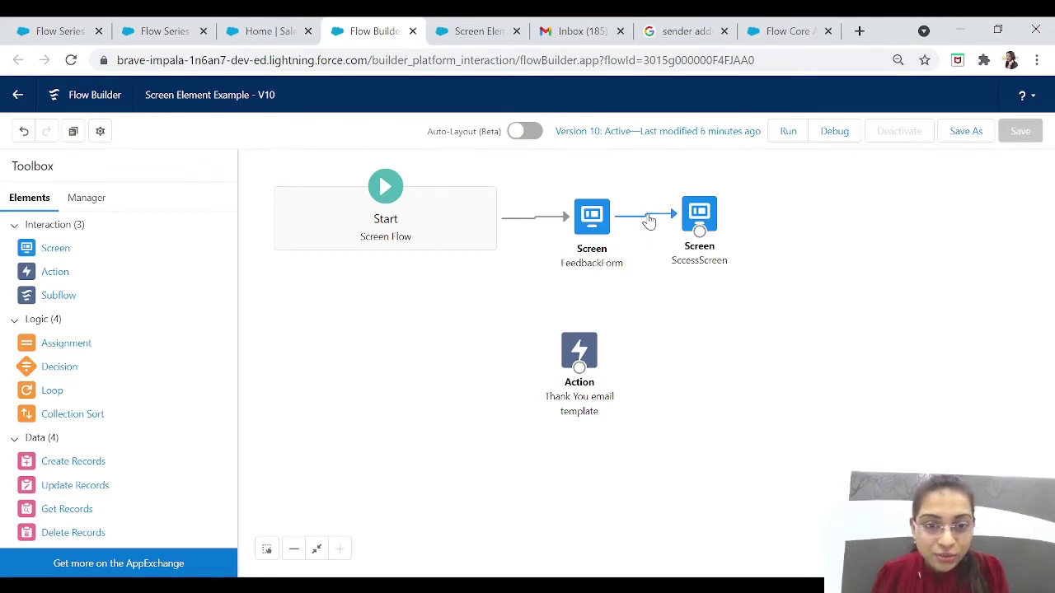
pyautogui.click(644, 219)
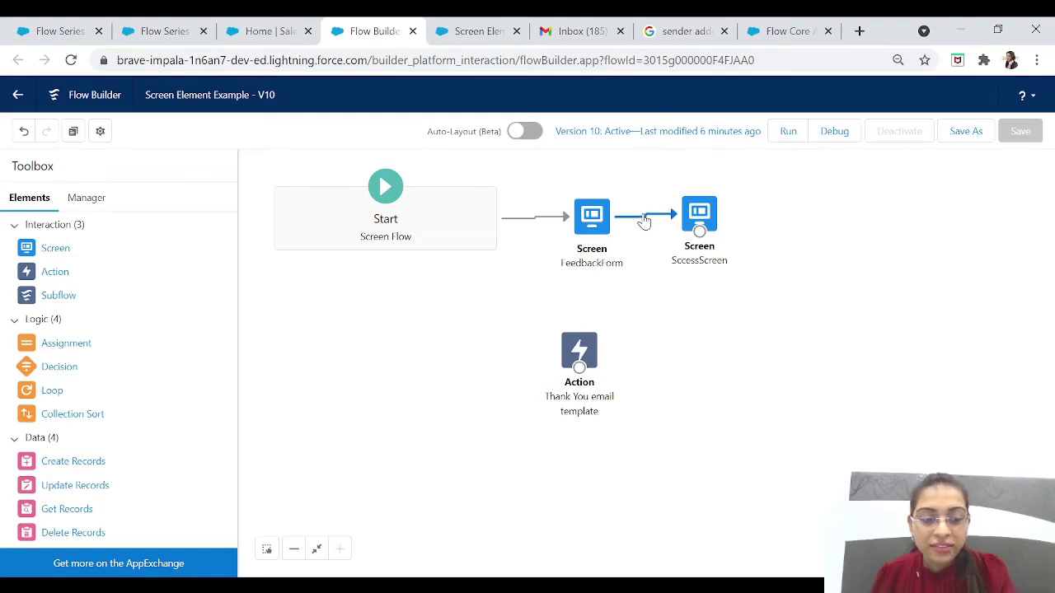
pyautogui.press('Delete')
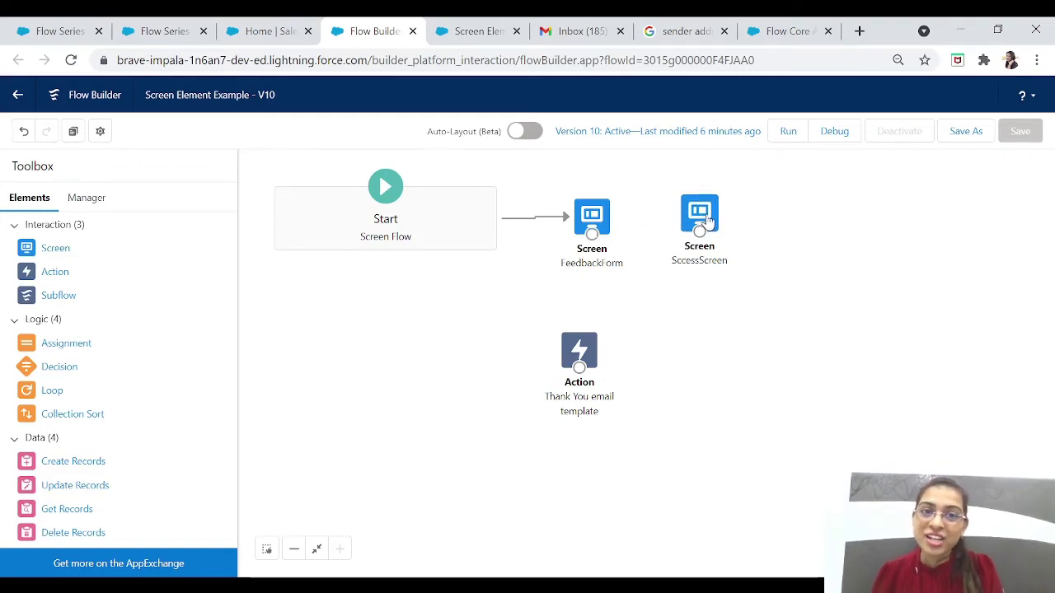
# Step: Place the email action between the screens and connect FeedbackForm → Thank You email template → SccessScreen
pyautogui.moveTo(707, 216); pyautogui.dragTo(929, 264)
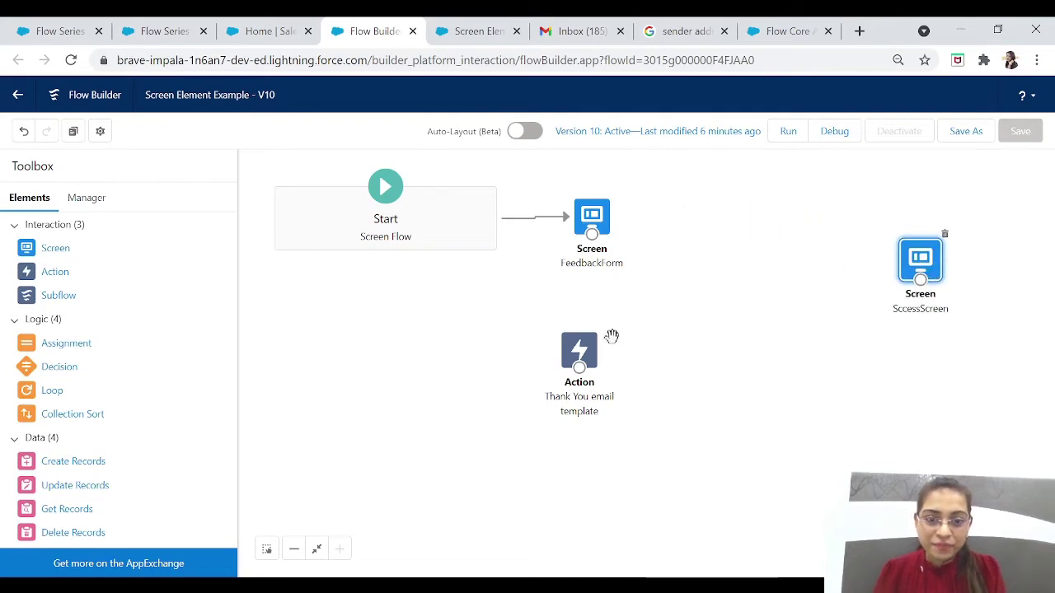
pyautogui.moveTo(592, 360); pyautogui.dragTo(769, 233)
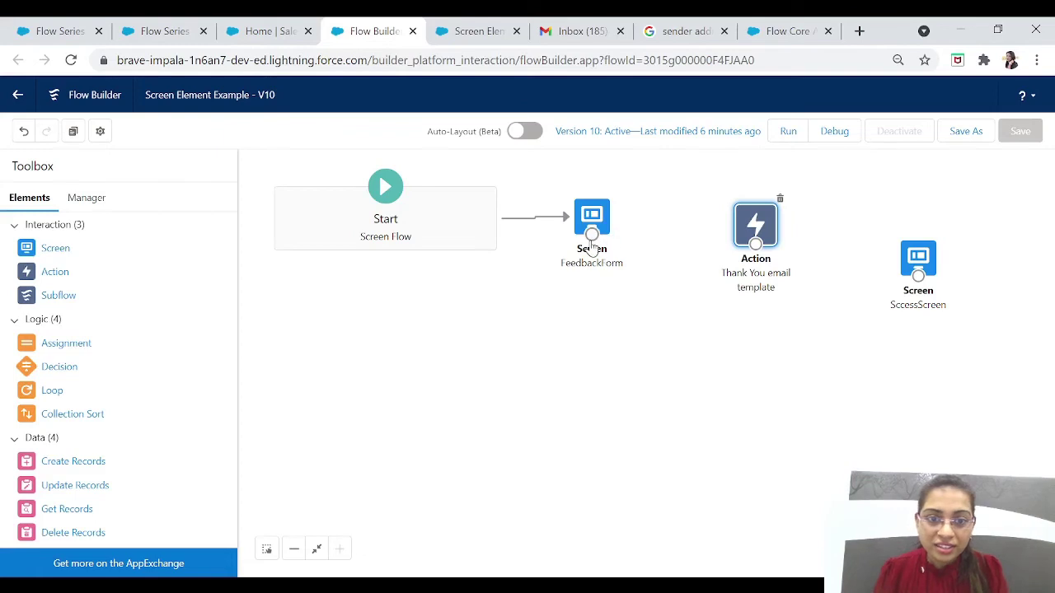
pyautogui.moveTo(592, 234); pyautogui.dragTo(755, 248)
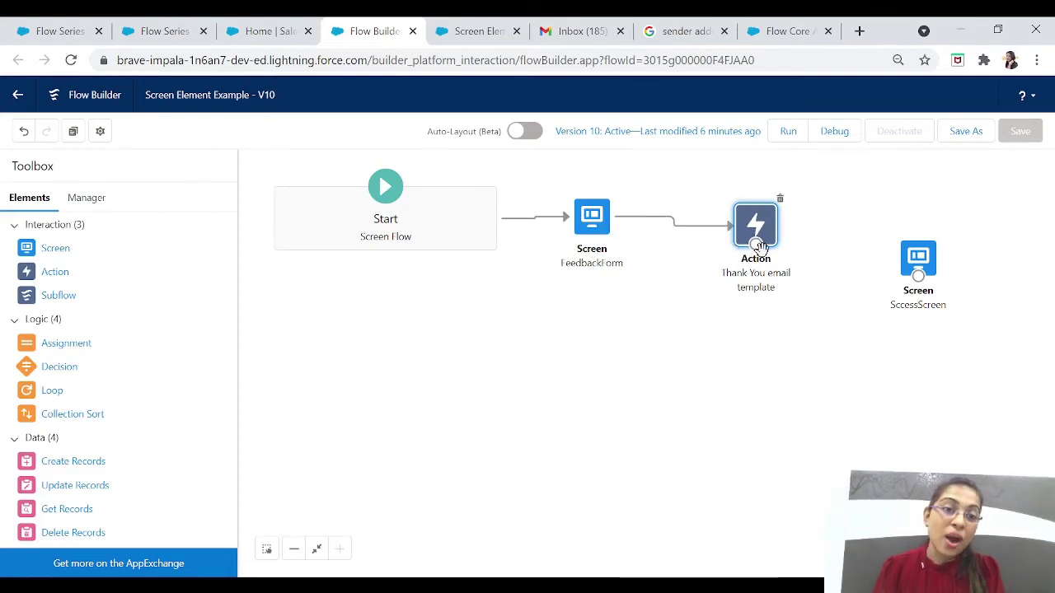
pyautogui.moveTo(755, 248); pyautogui.dragTo(917, 264)
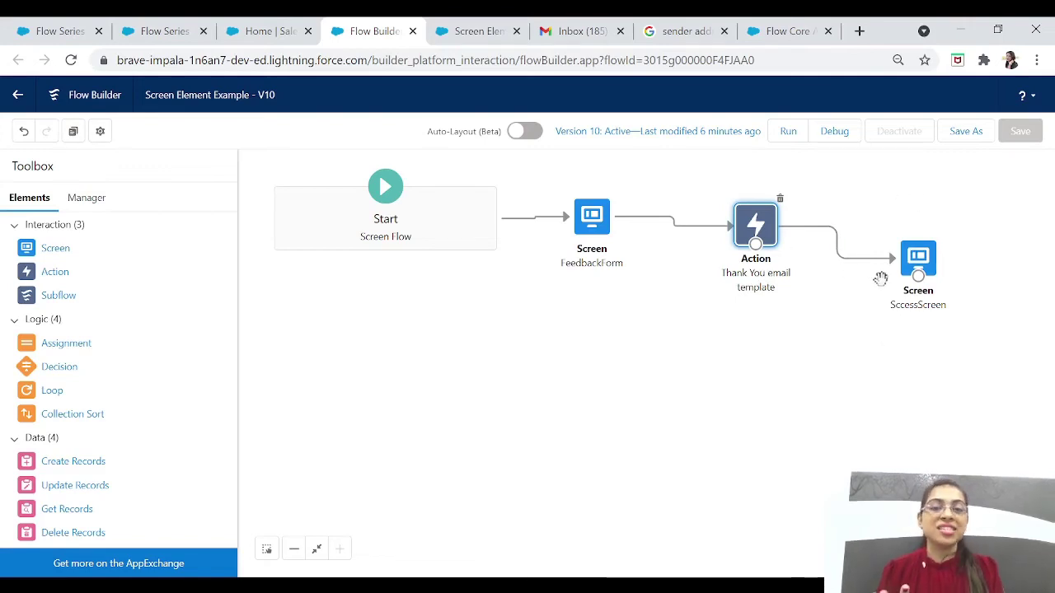
# Step: Save the flow as active Version 11 and return to the Setup flows list, closing the extra tab
pyautogui.click(969, 131)
pyautogui.click(805, 449)
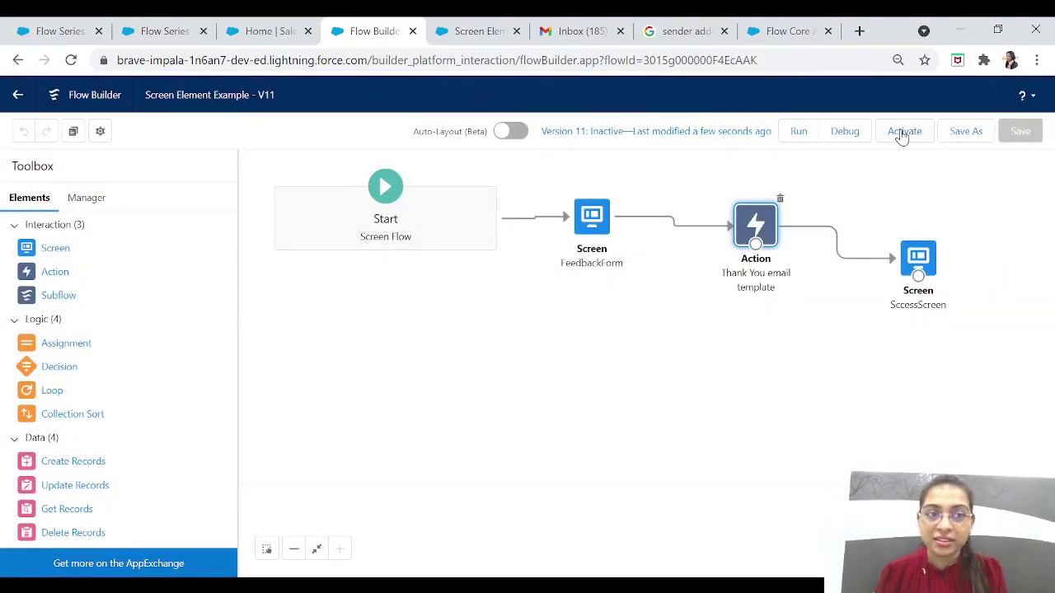
pyautogui.click(903, 132)
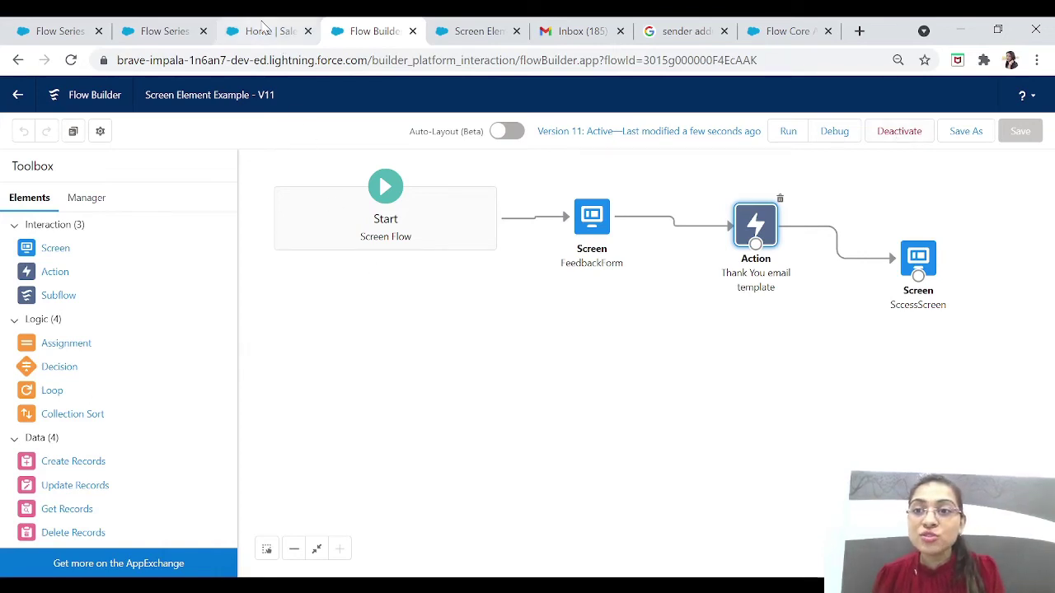
pyautogui.click(227, 36)
pyautogui.click(202, 31)
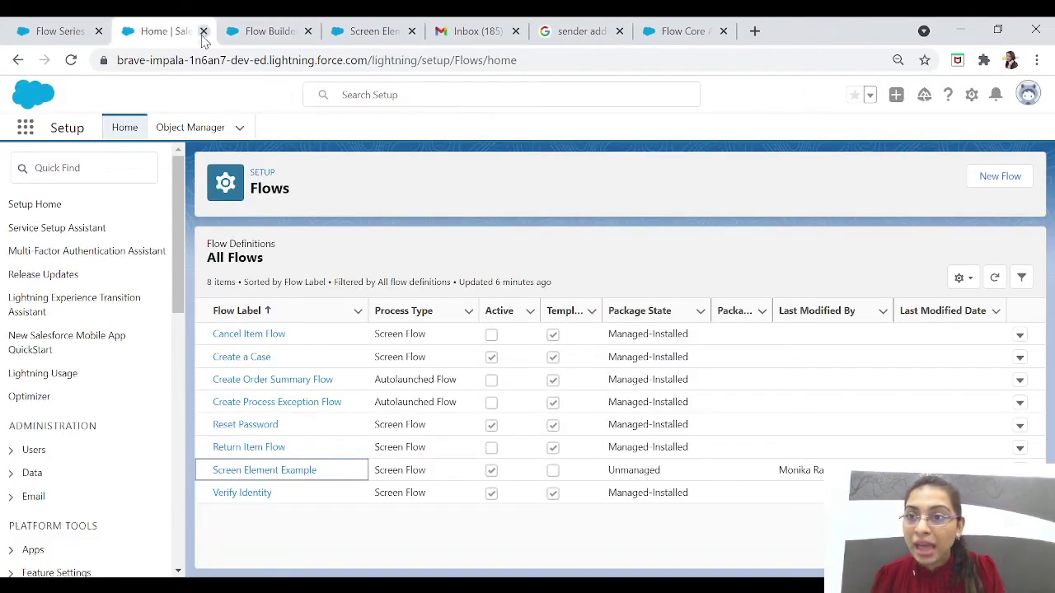
# Step: Open the Flow Series page from the App Launcher by searching 'flow se'
pyautogui.click(24, 128)
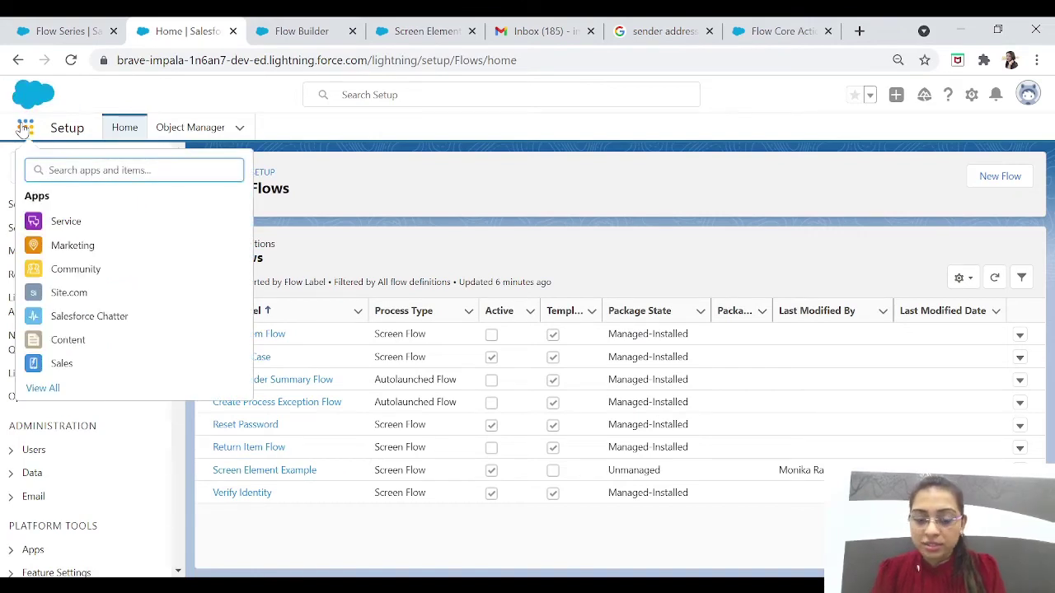
pyautogui.write('flow se')
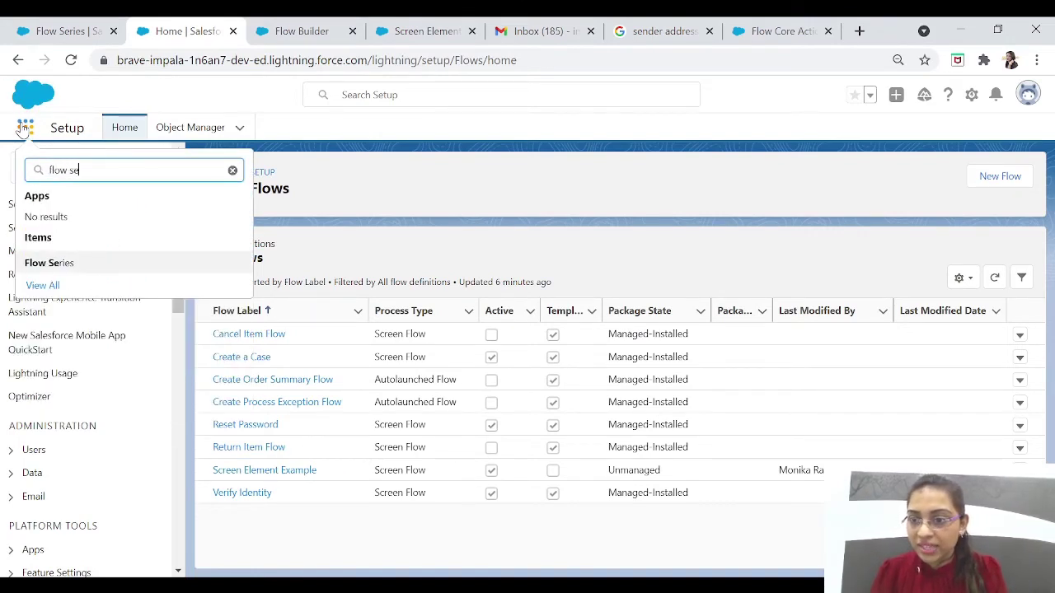
pyautogui.click(56, 263)
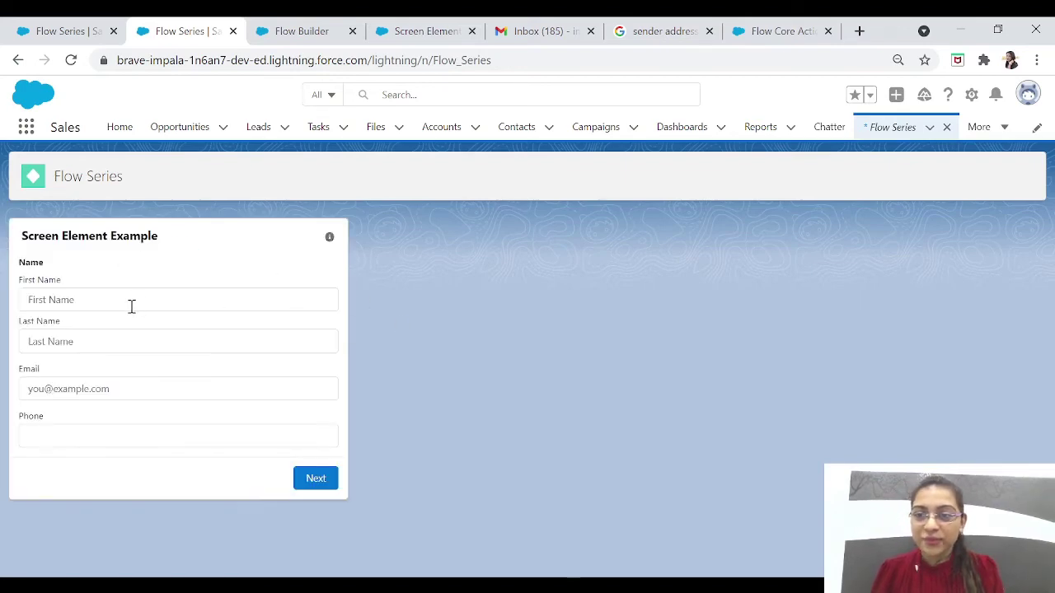
# Step: Fill in the form's first name, last name, e-mail and phone fields, then submit it
pyautogui.click(131, 303)
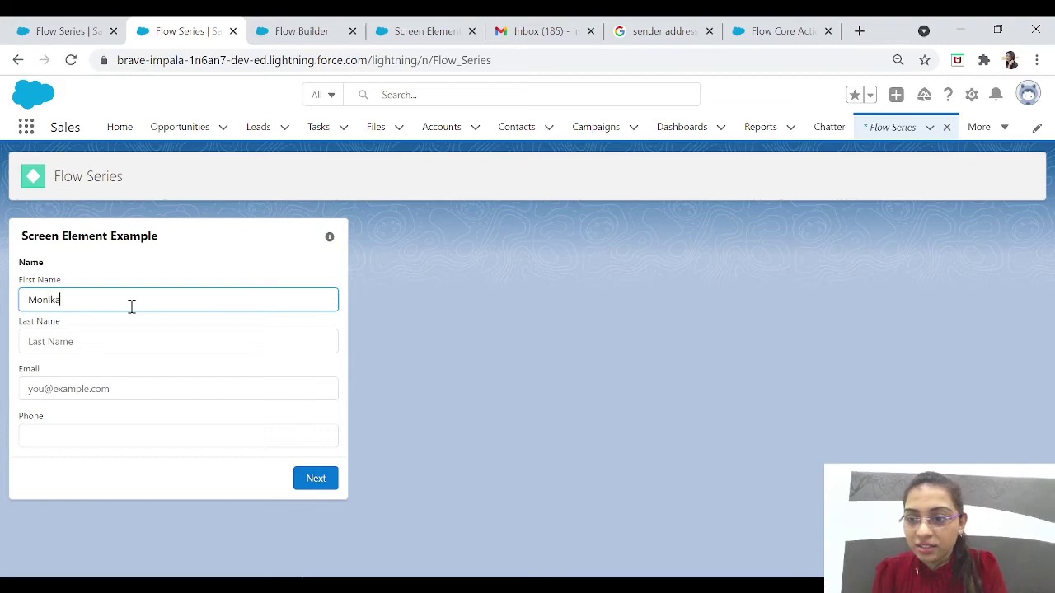
pyautogui.press('Tab')
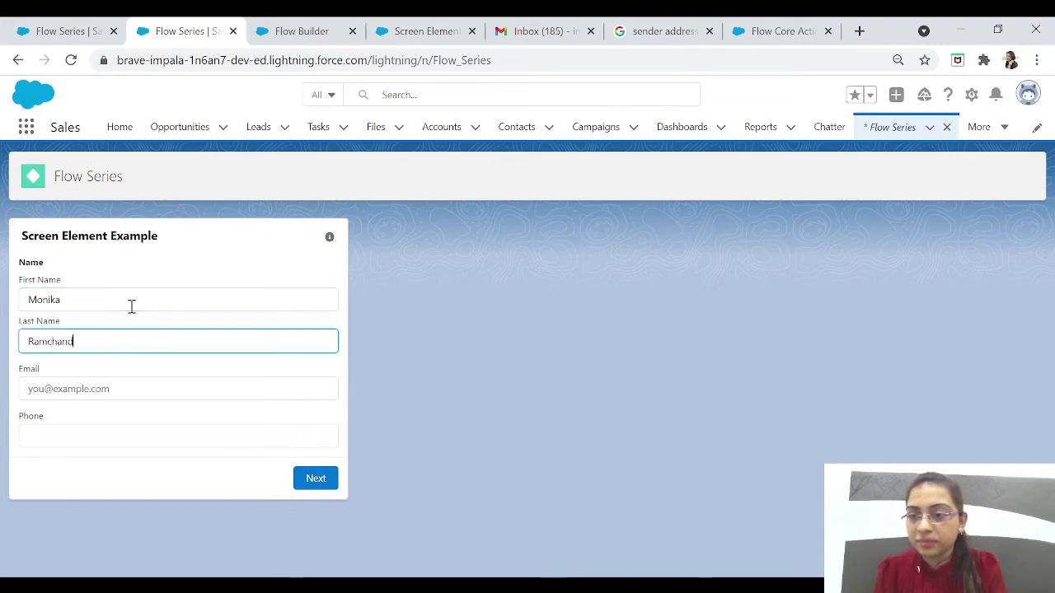
pyautogui.press('Tab')
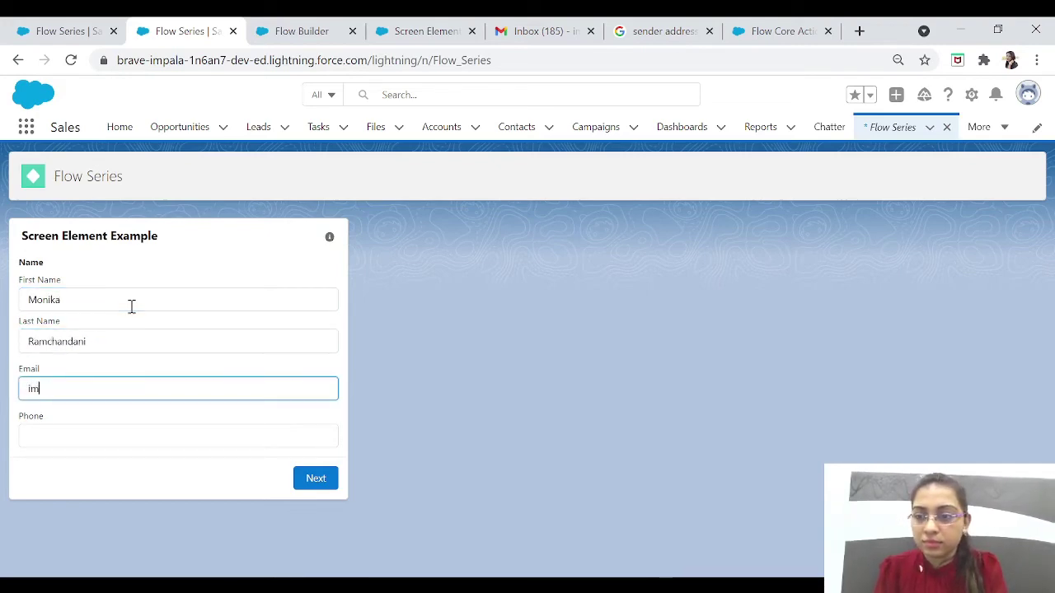
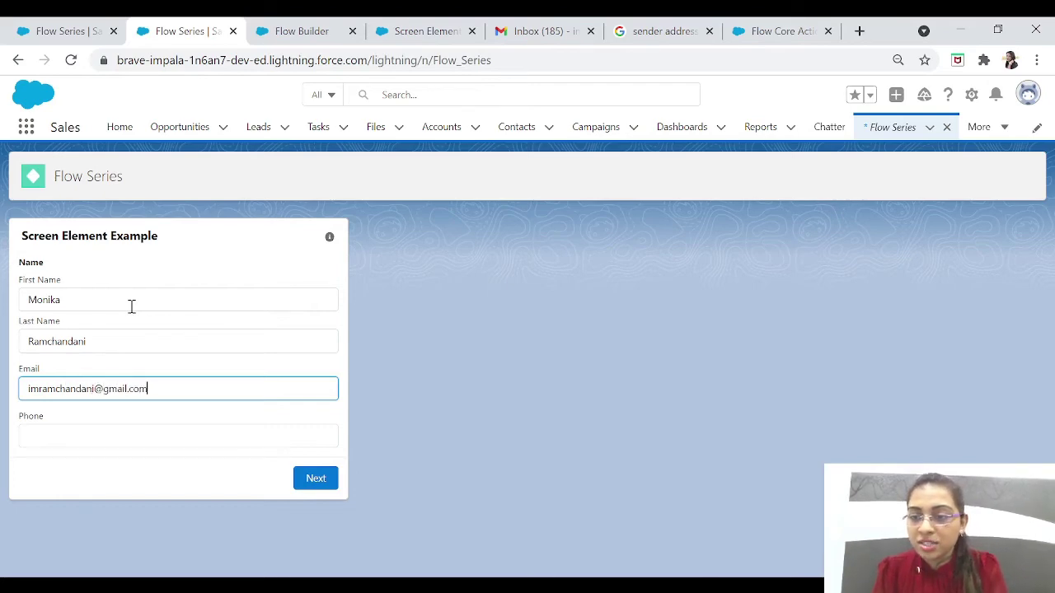
pyautogui.click(95, 447)
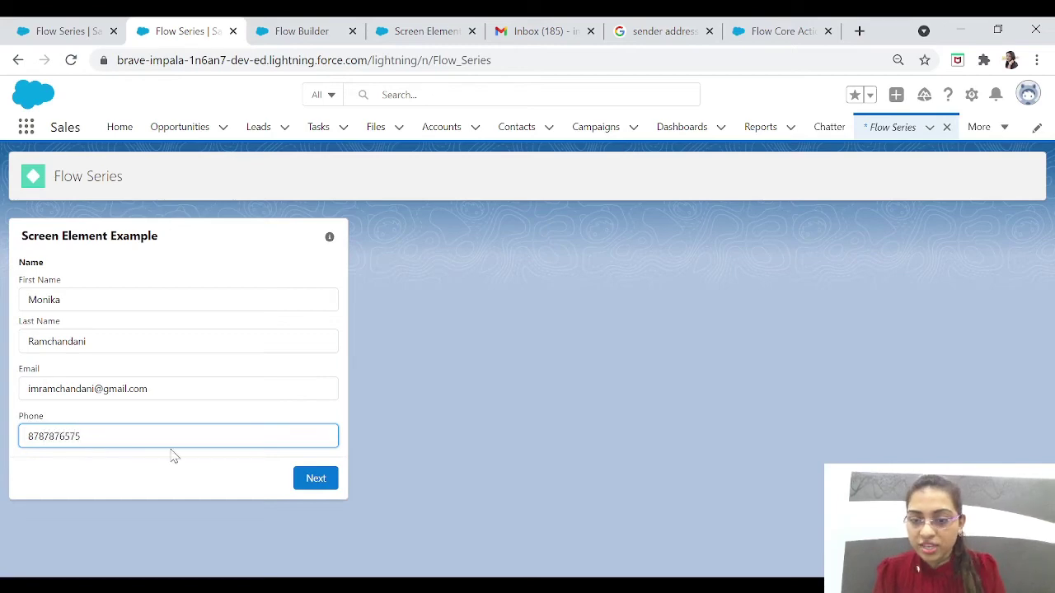
pyautogui.click(317, 479)
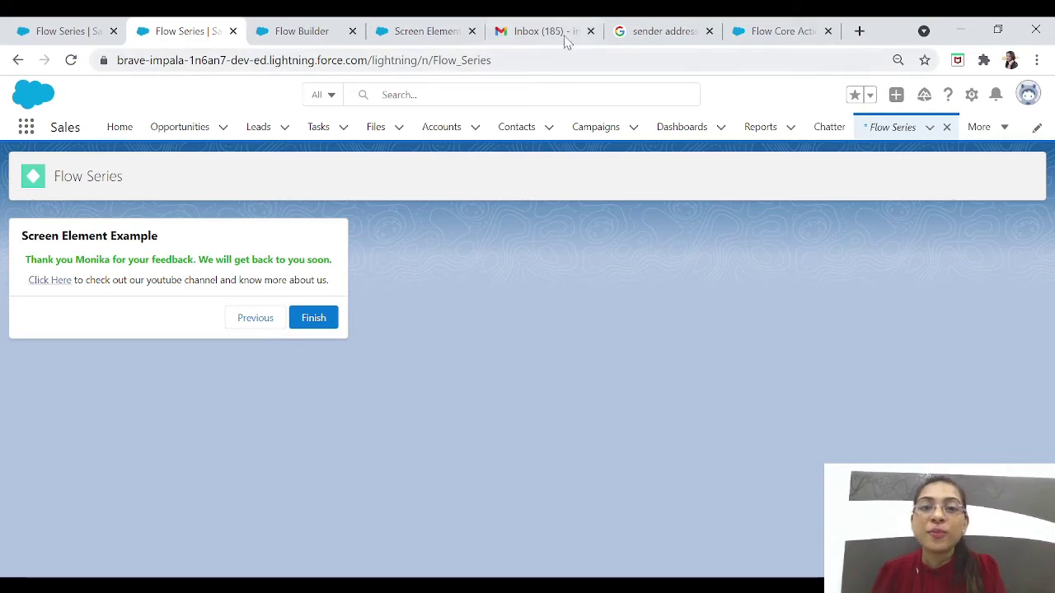
# Step: Refresh the Gmail inbox and open the 'Thank You For Your Feedback' email
pyautogui.click(557, 33)
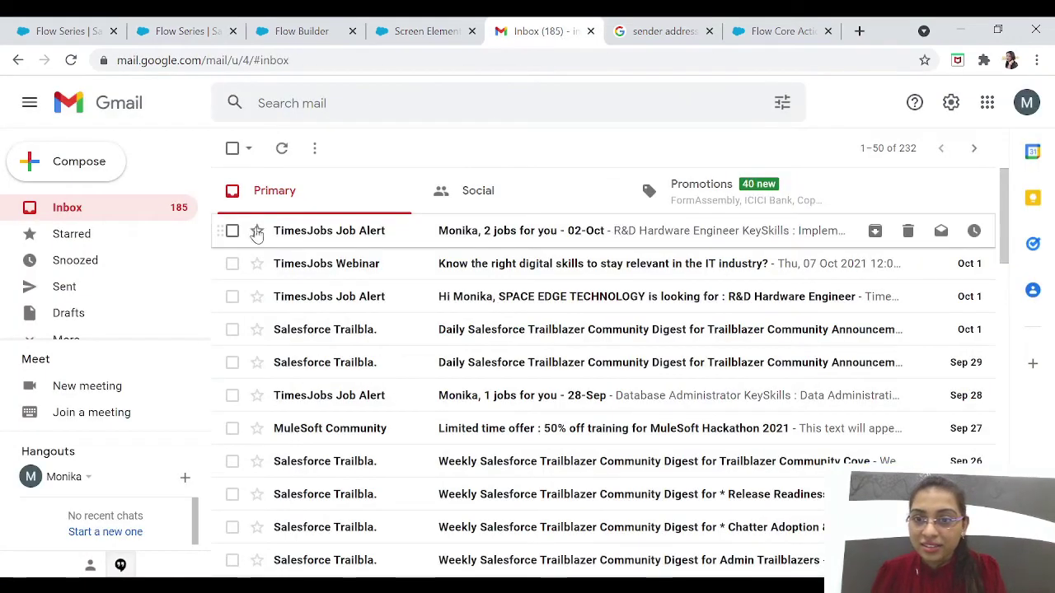
pyautogui.click(90, 213)
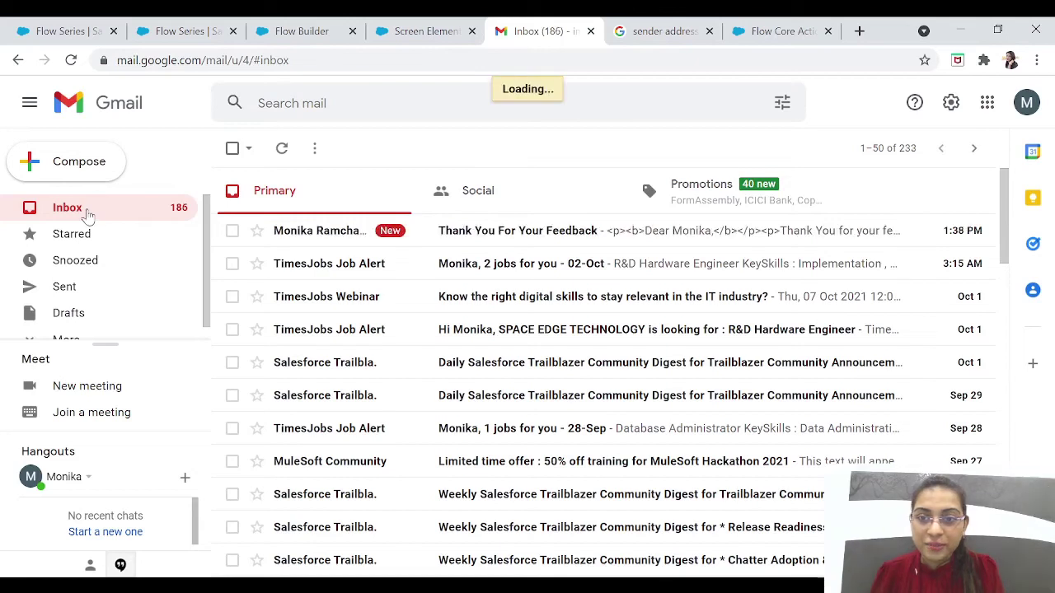
pyautogui.click(476, 235)
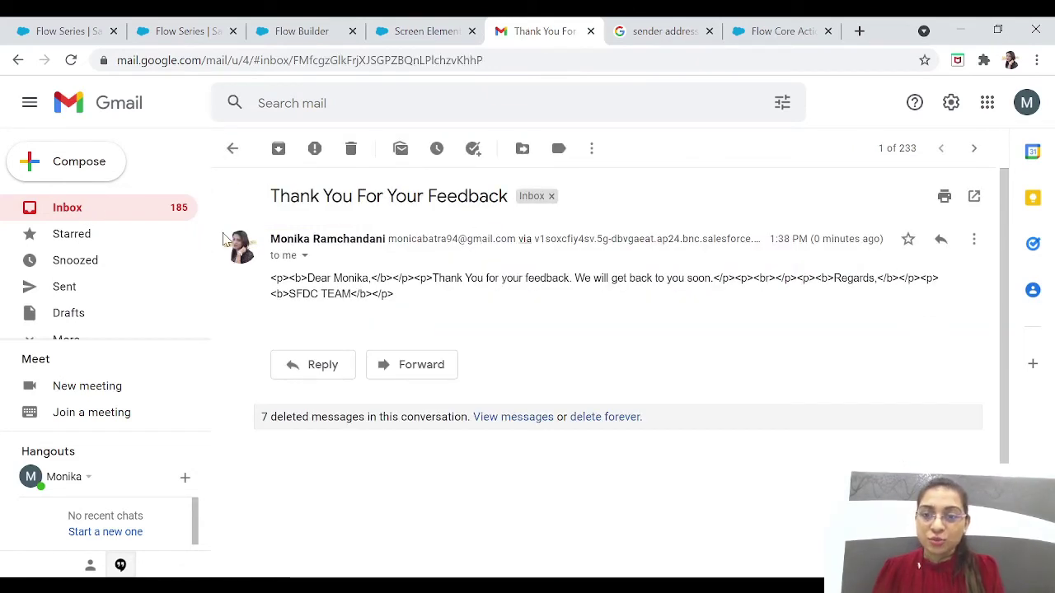
# Step: Select the sender details and the email body, confirming it shows raw HTML tags
pyautogui.doubleClick(288, 239)
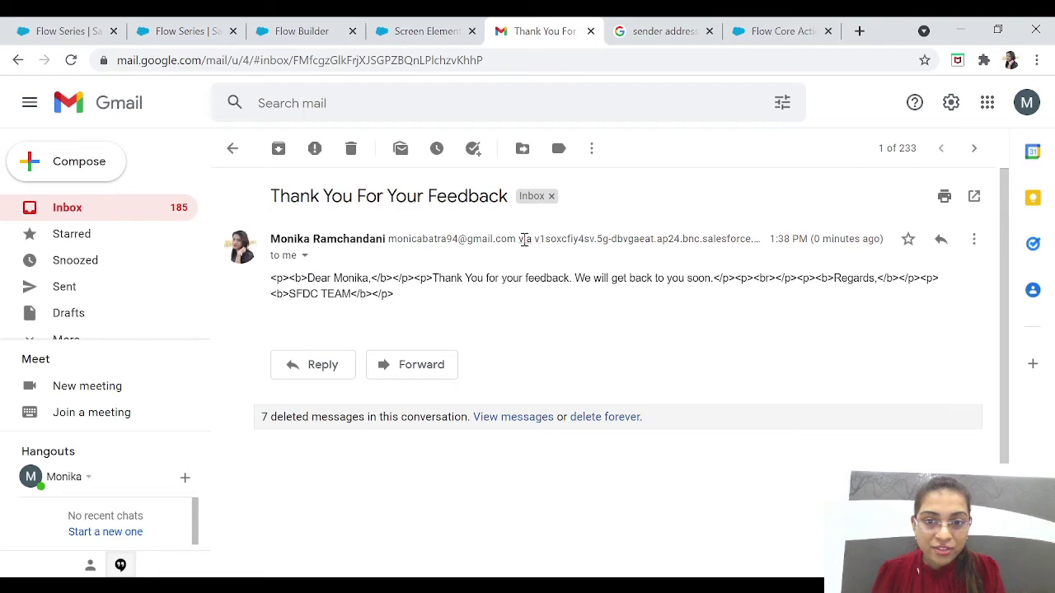
pyautogui.moveTo(517, 239); pyautogui.dragTo(270, 239)
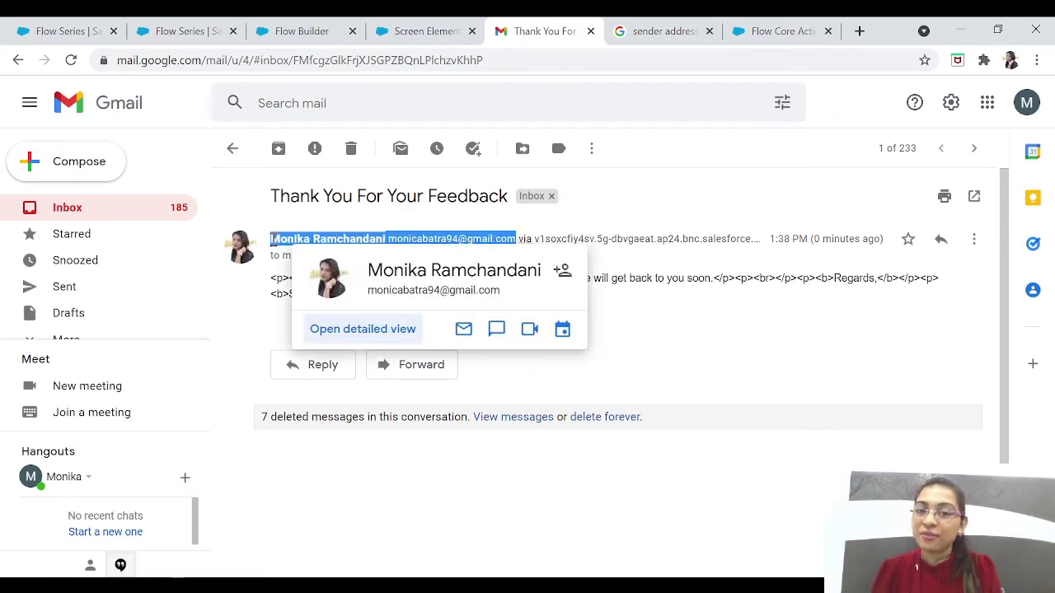
pyautogui.click(689, 356)
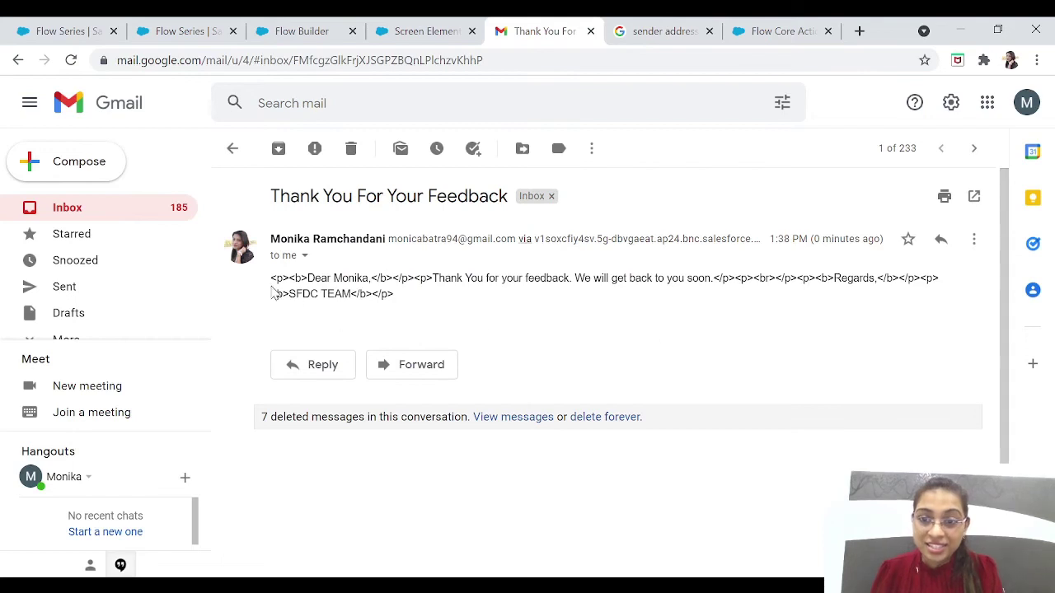
pyautogui.moveTo(272, 284); pyautogui.dragTo(436, 301)
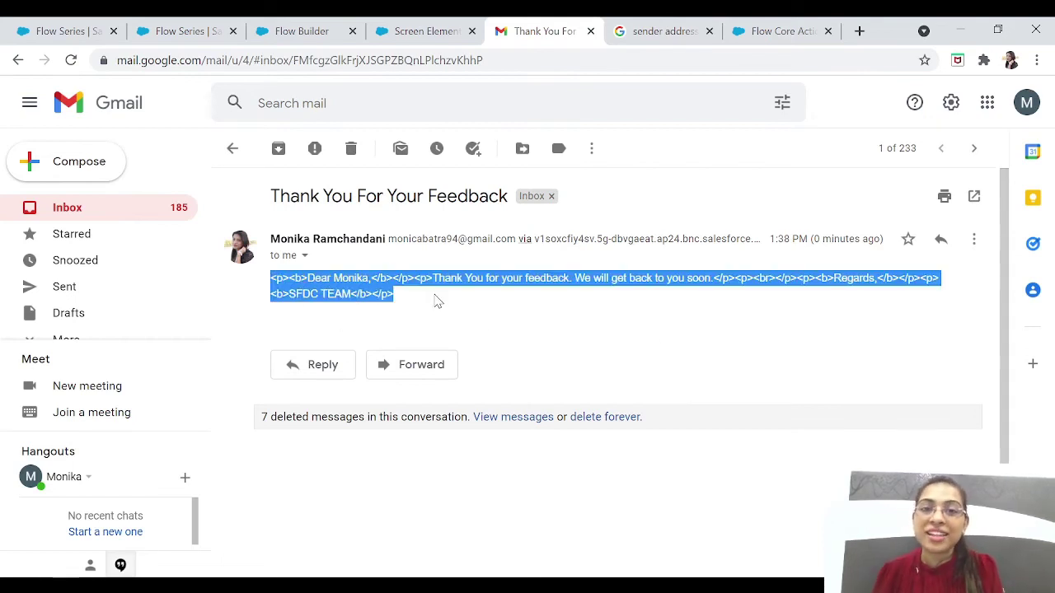
pyautogui.click(436, 300)
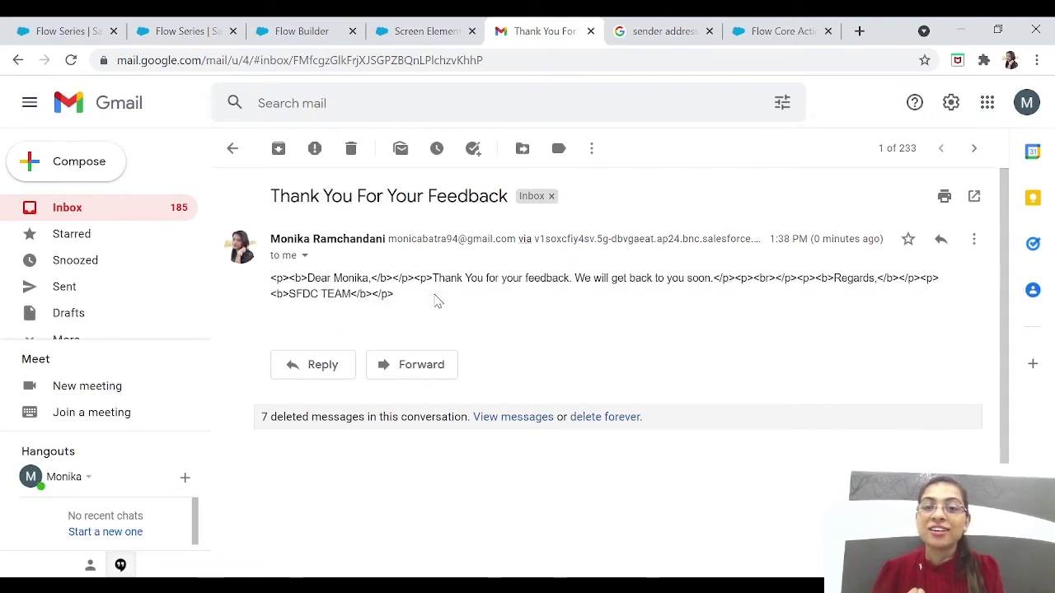
pyautogui.moveTo(437, 301); pyautogui.dragTo(272, 283)
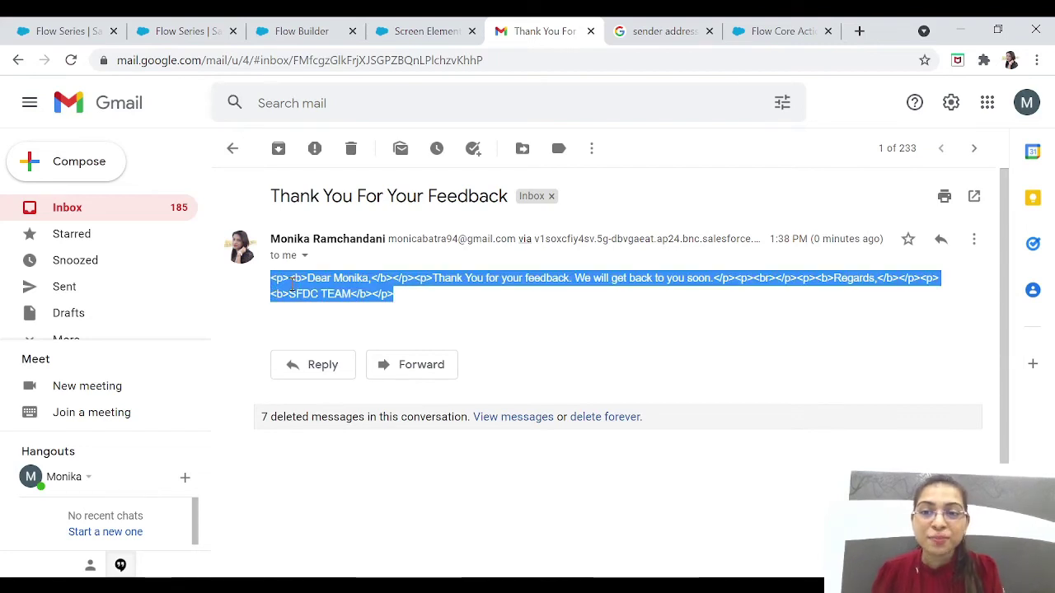
pyautogui.click(487, 314)
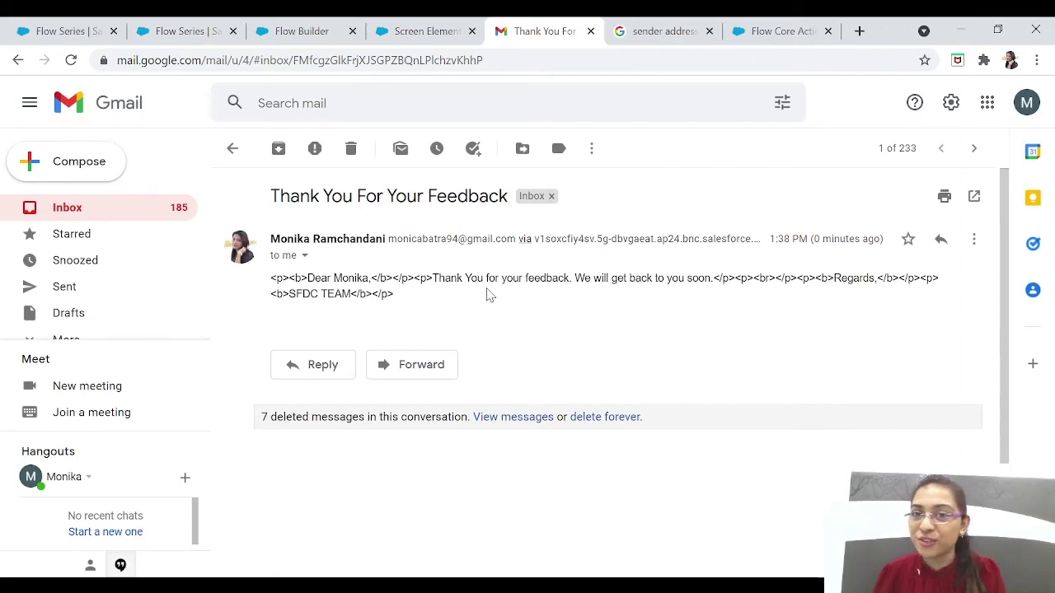
# Step: In the Send Email action, include Rich-Text-Formatted Body set to {!$GlobalConstant.True}
pyautogui.click(304, 32)
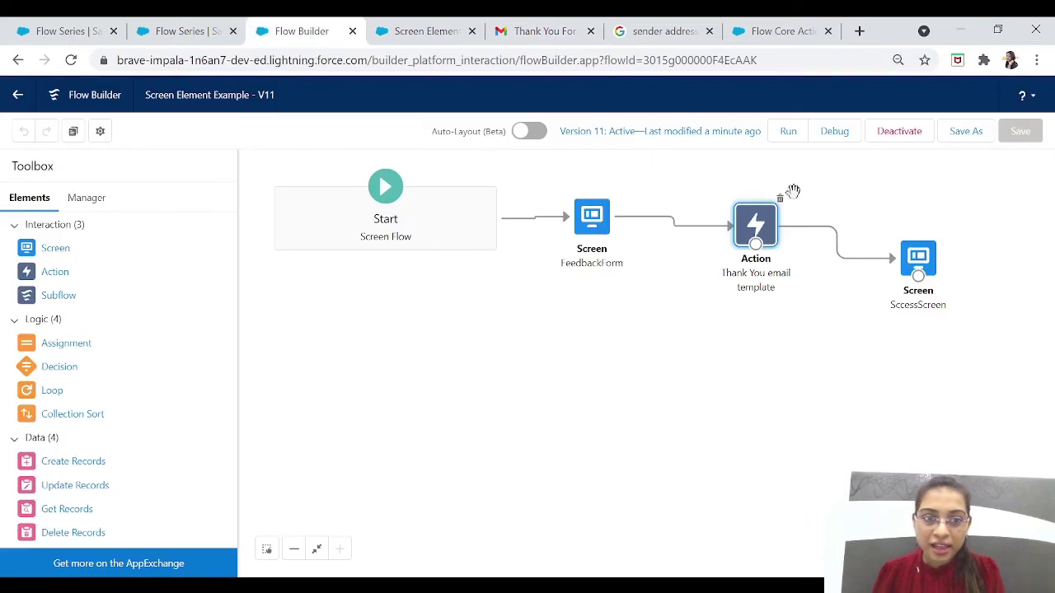
pyautogui.doubleClick(759, 228)
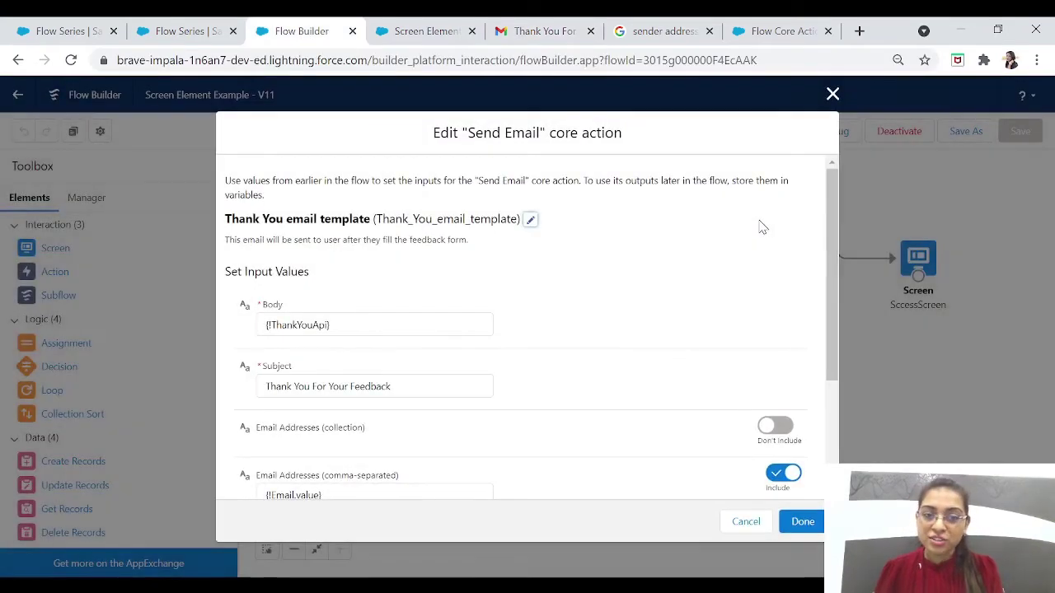
pyautogui.moveTo(833, 306); pyautogui.dragTo(853, 459)
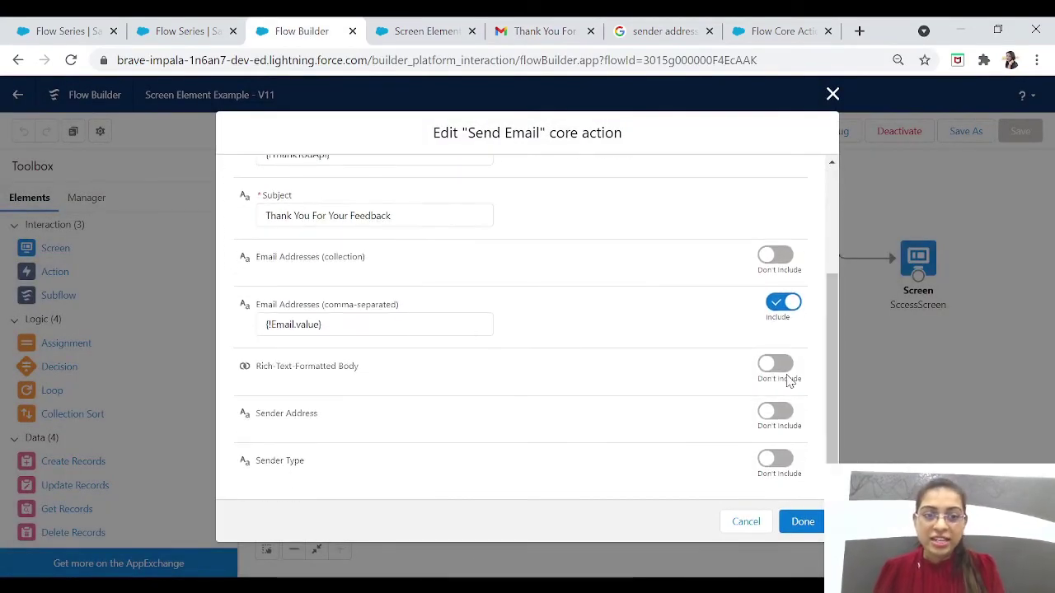
pyautogui.click(783, 366)
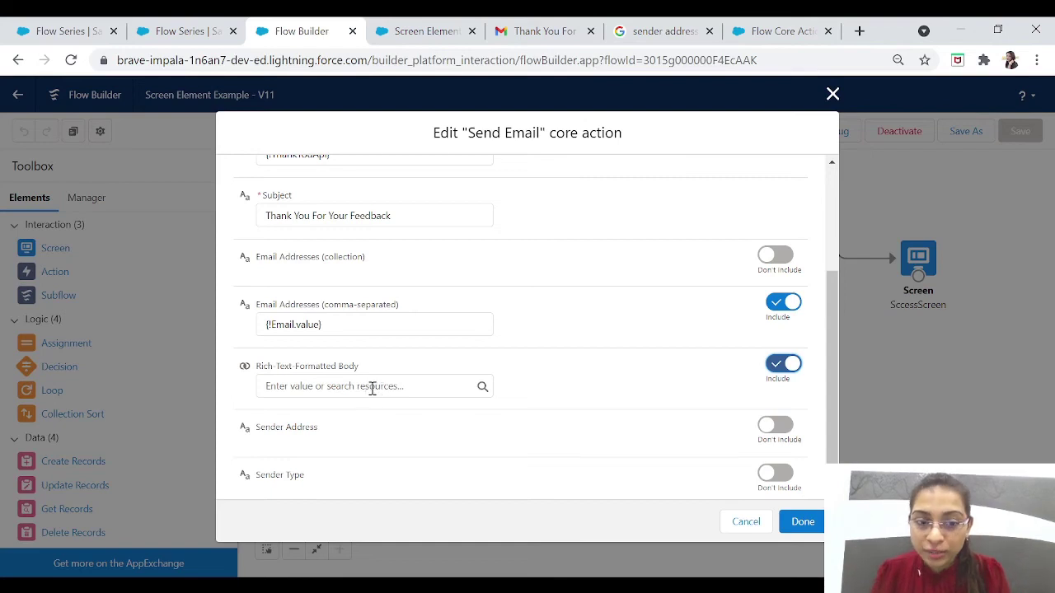
pyautogui.click(423, 387)
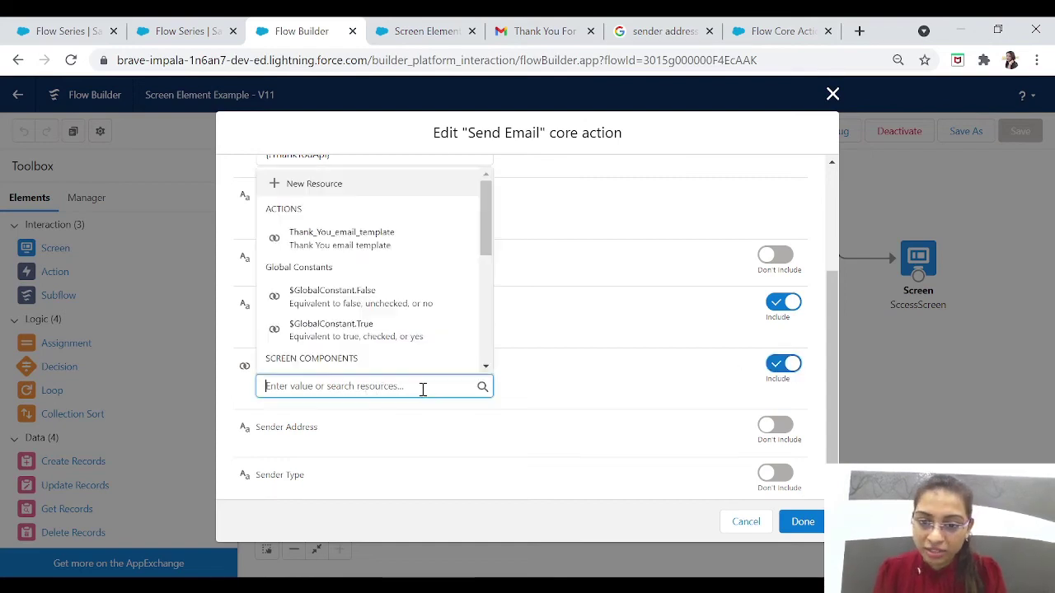
pyautogui.click(367, 331)
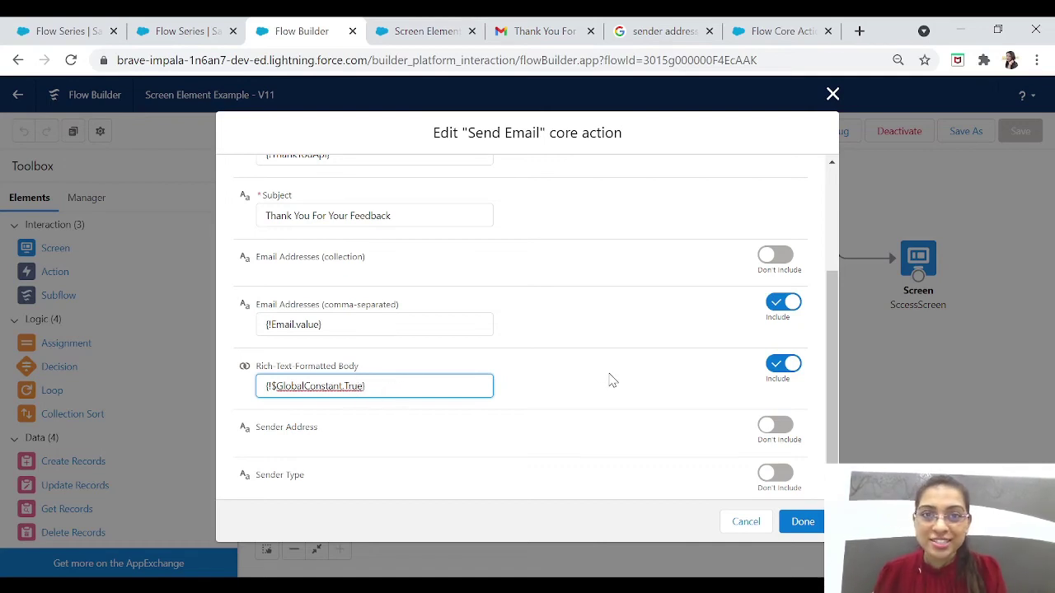
pyautogui.click(800, 522)
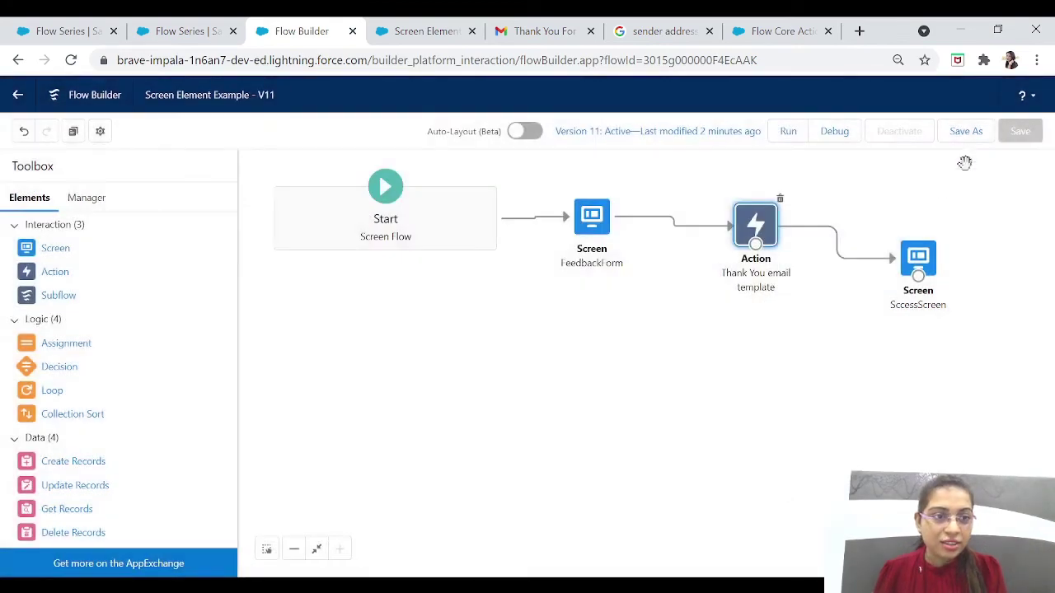
# Step: Save the flow as a new Version 12 and activate it
pyautogui.click(966, 131)
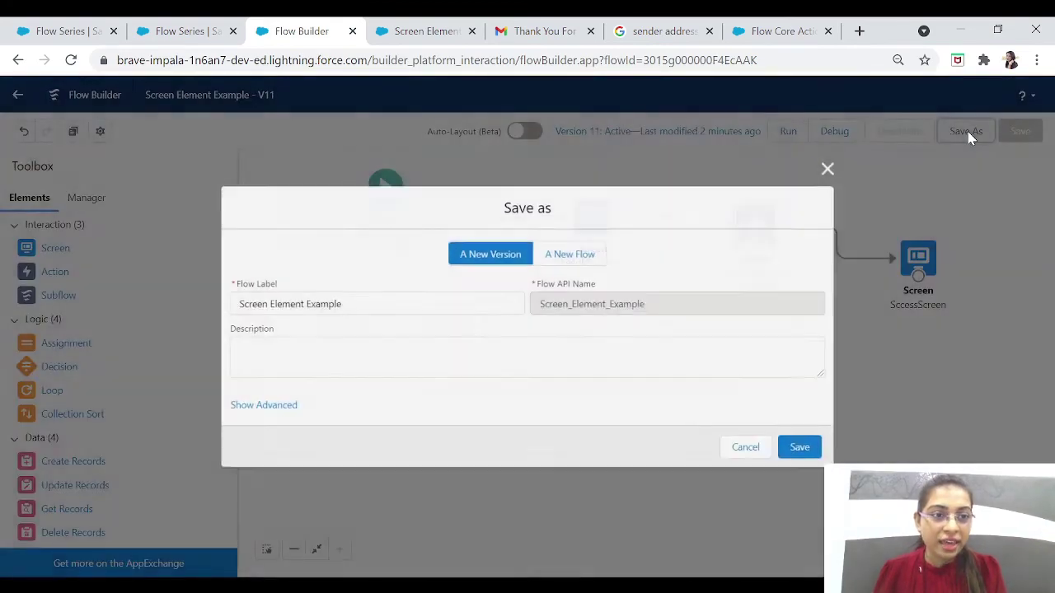
pyautogui.click(810, 459)
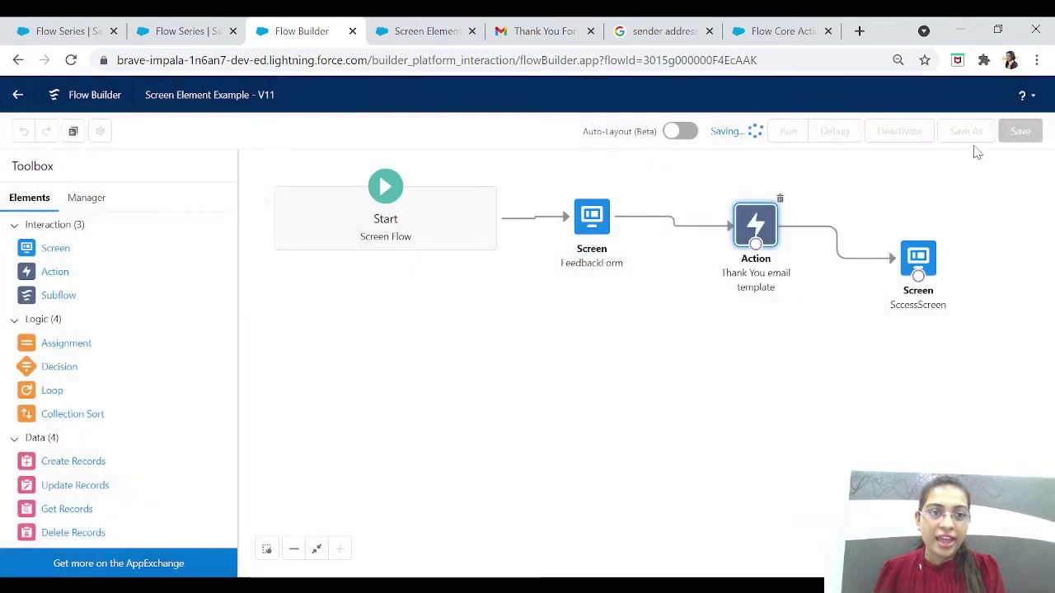
pyautogui.click(904, 132)
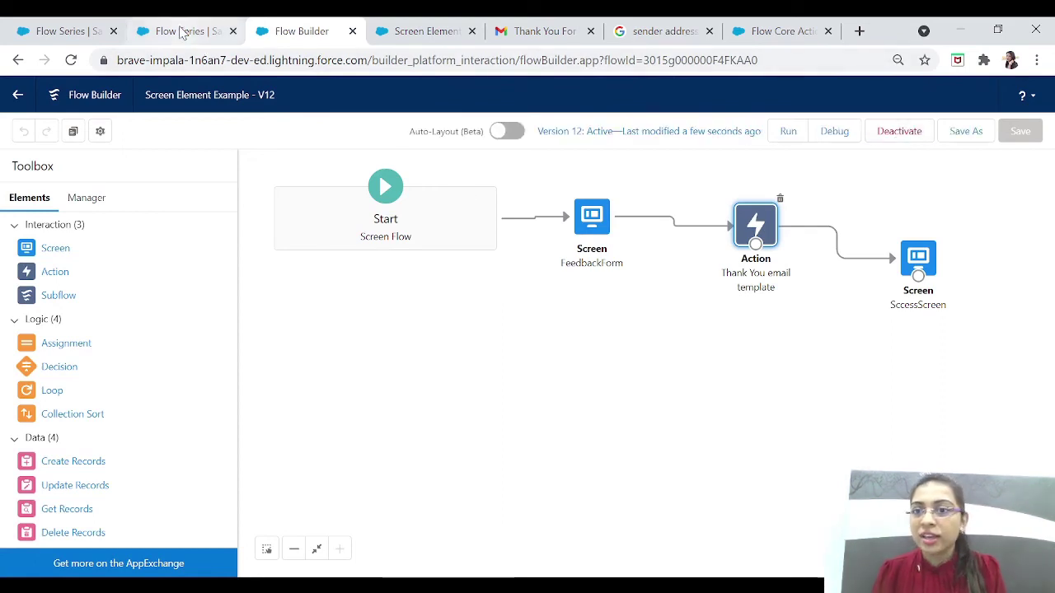
# Step: Reload the Flow Series page to run the latest flow version
pyautogui.click(181, 31)
pyautogui.click(382, 60)
pyautogui.press('Return')
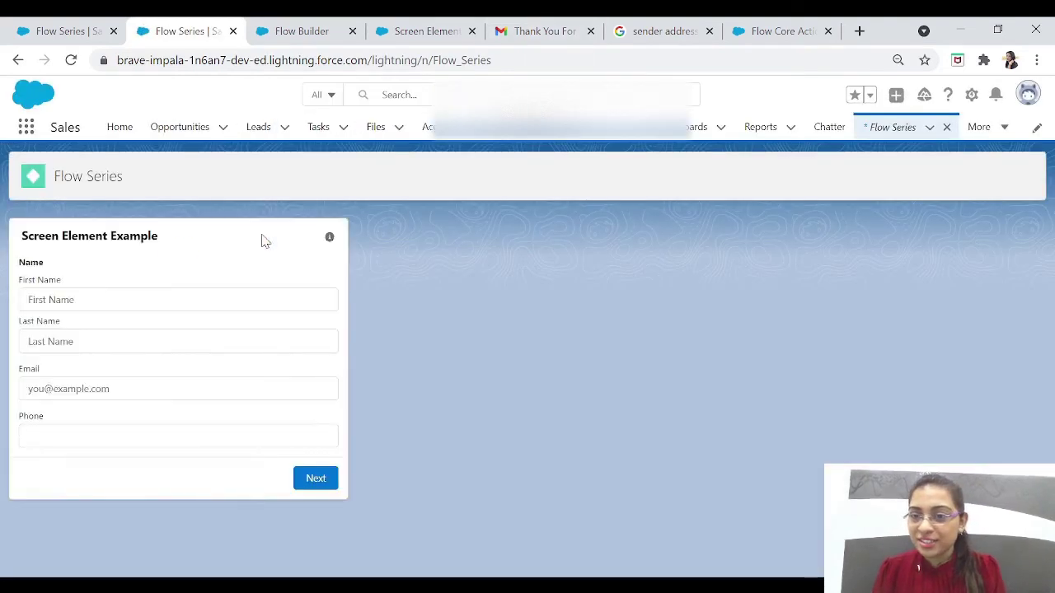
# Step: Enter a first name, full last name, e-mail address and phone number, then submit the form
pyautogui.click(133, 303)
pyautogui.press('Tab')
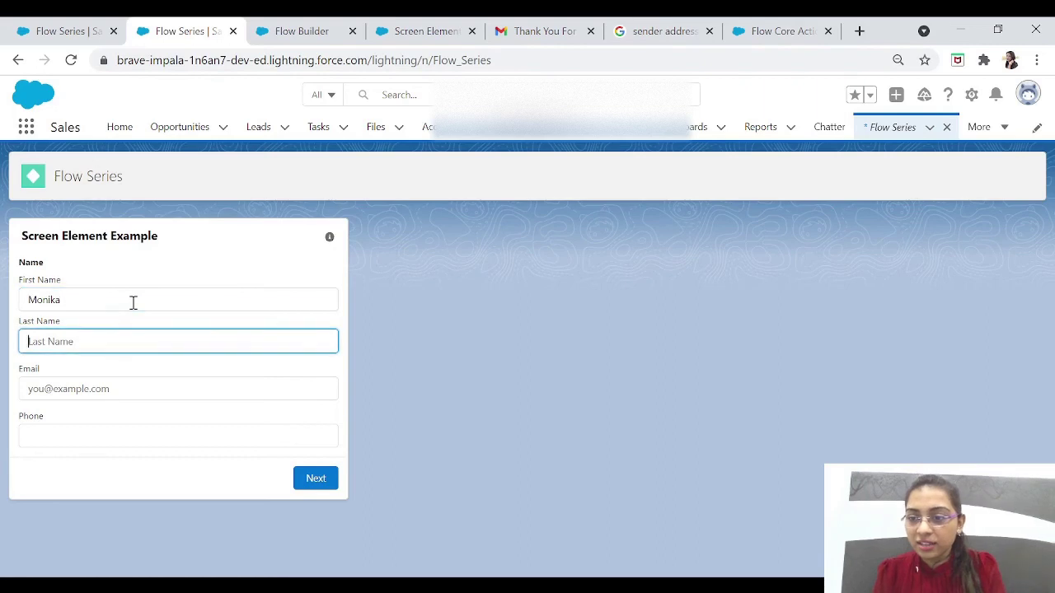
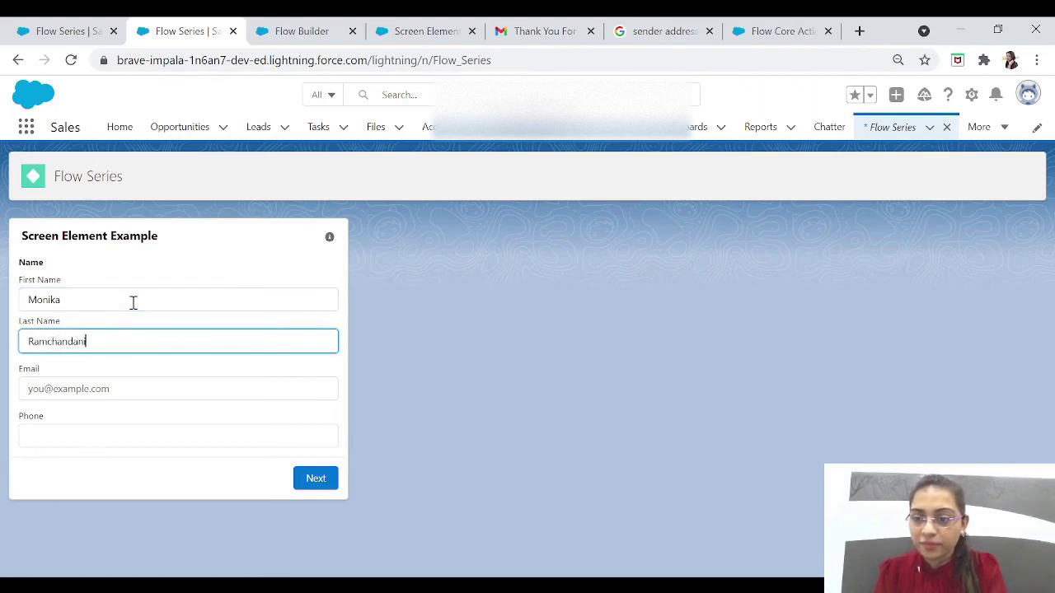
pyautogui.press('Tab')
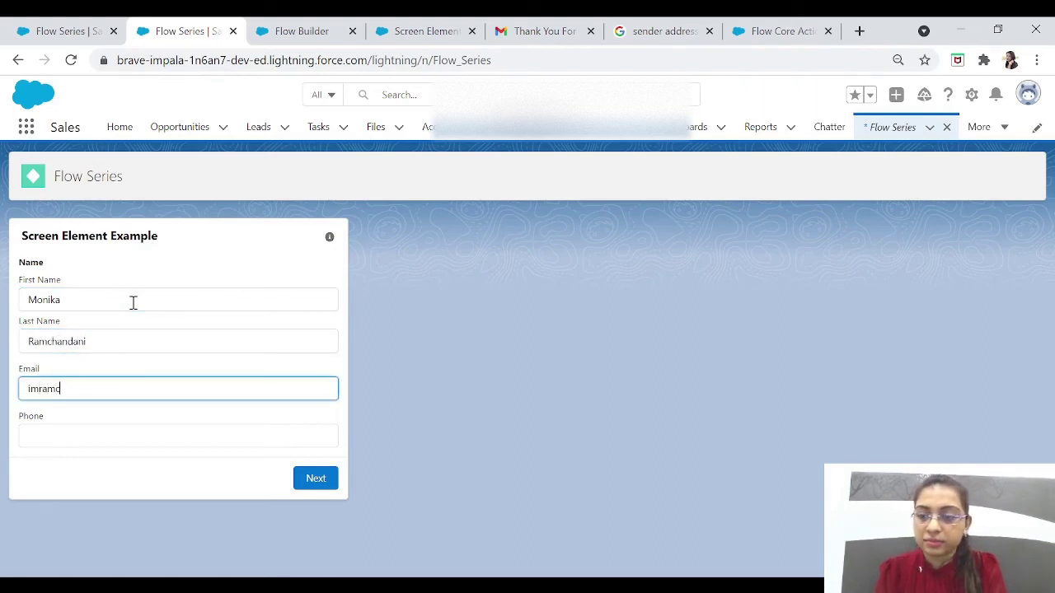
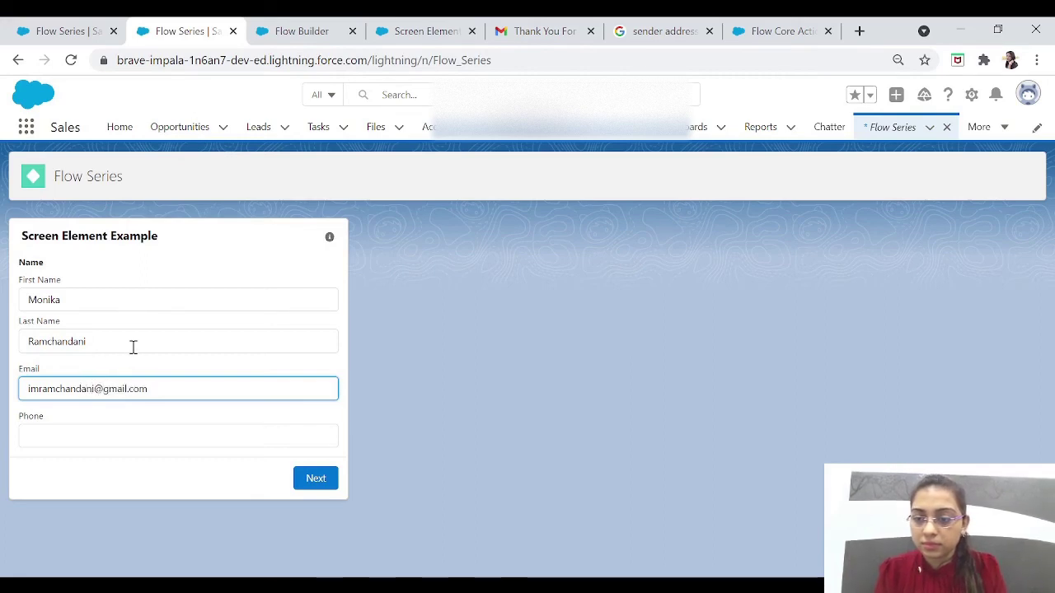
pyautogui.click(107, 443)
pyautogui.write('767')
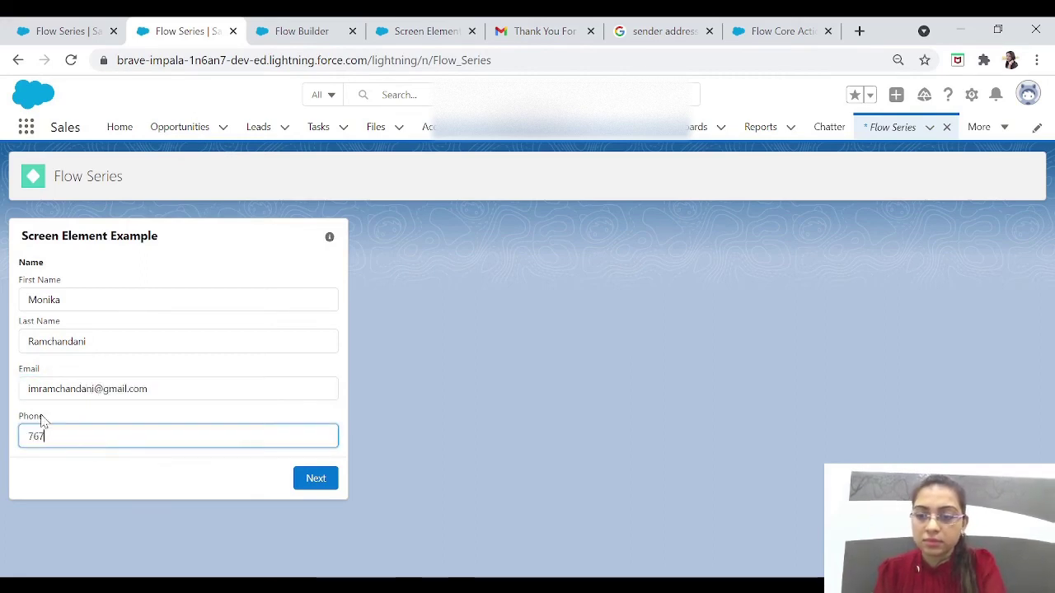
pyautogui.write('6767676')
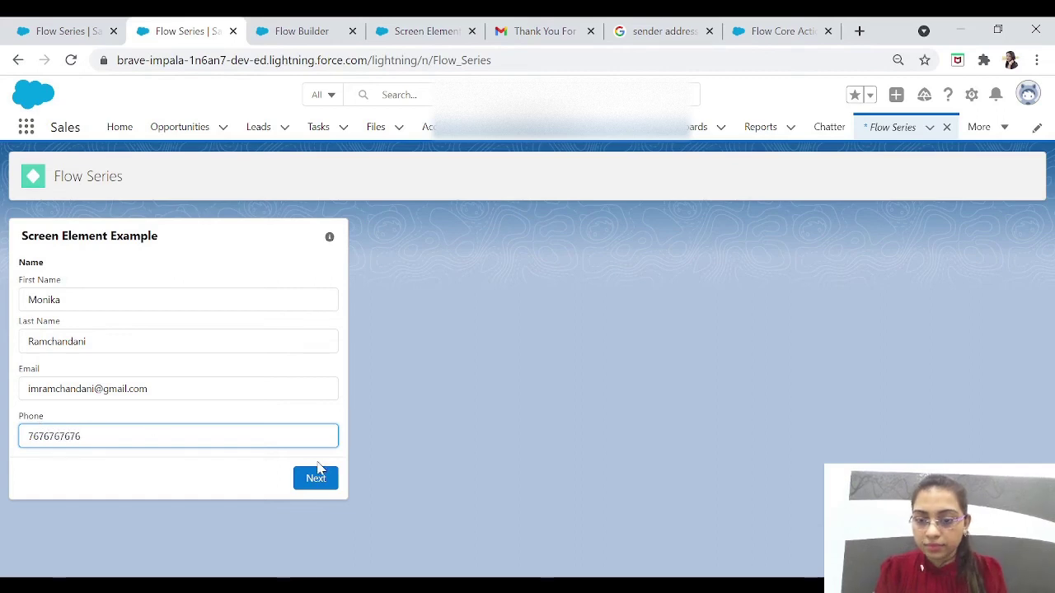
pyautogui.click(323, 481)
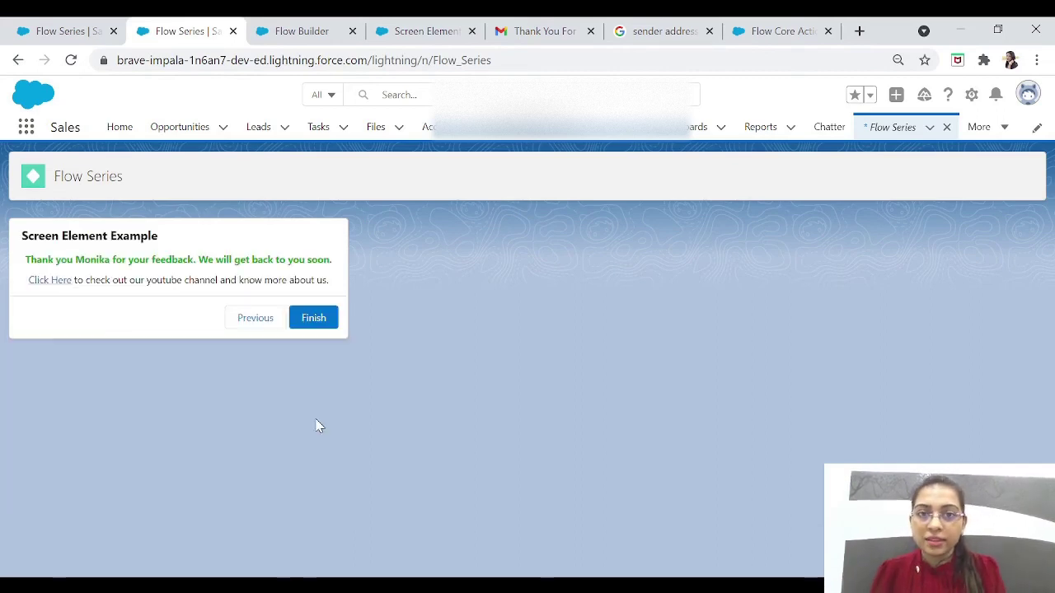
# Step: Open the newest 'Thank You For Your Feedback' email in the Gmail inbox
pyautogui.click(542, 33)
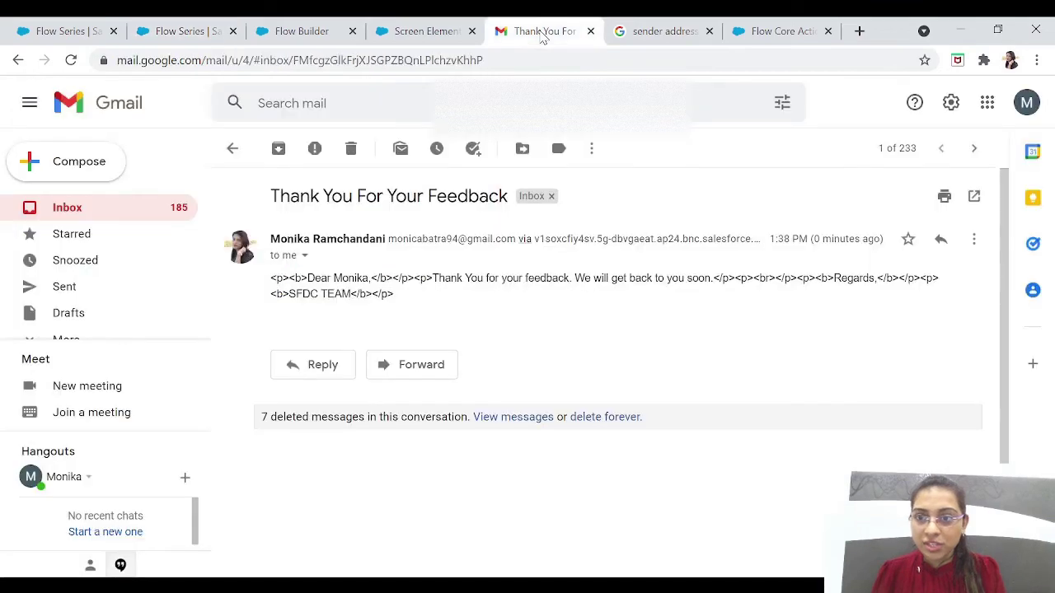
pyautogui.click(101, 209)
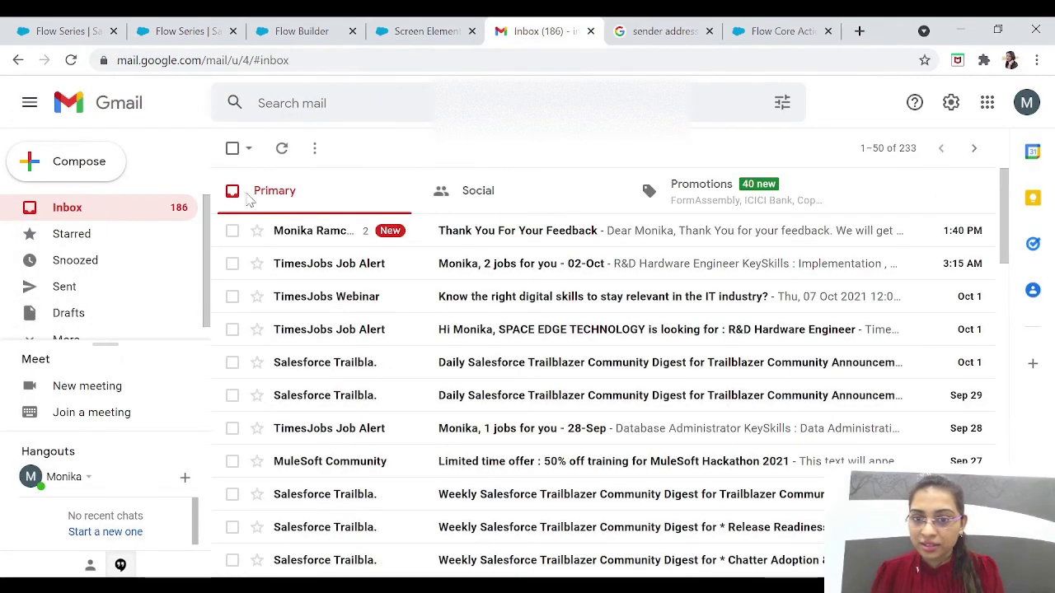
pyautogui.click(460, 239)
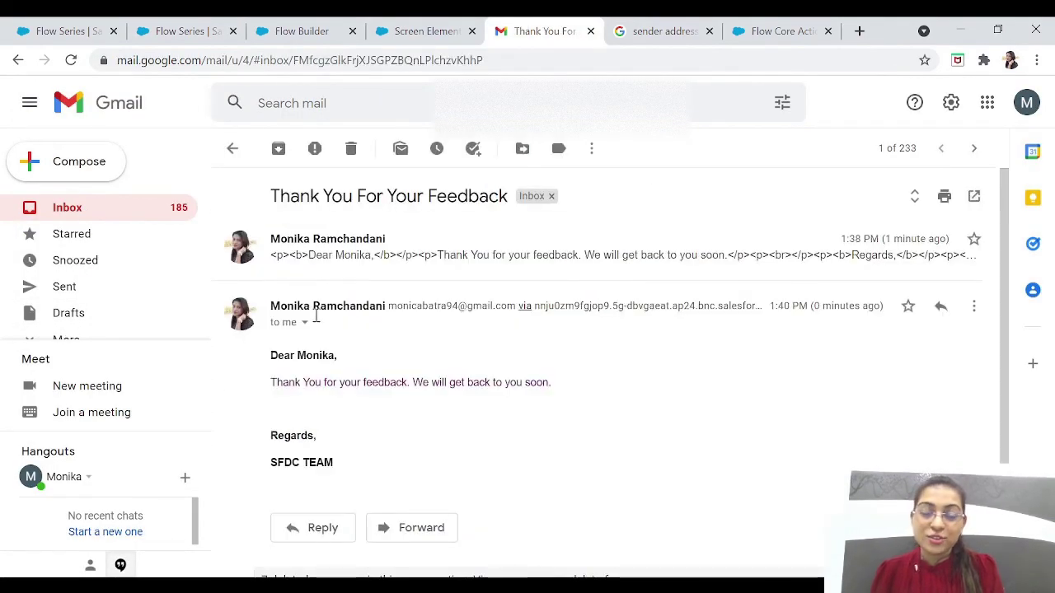
# Step: Select the email body to confirm formatted text with bold greeting, then return to Flow Series
pyautogui.moveTo(268, 363); pyautogui.dragTo(348, 473)
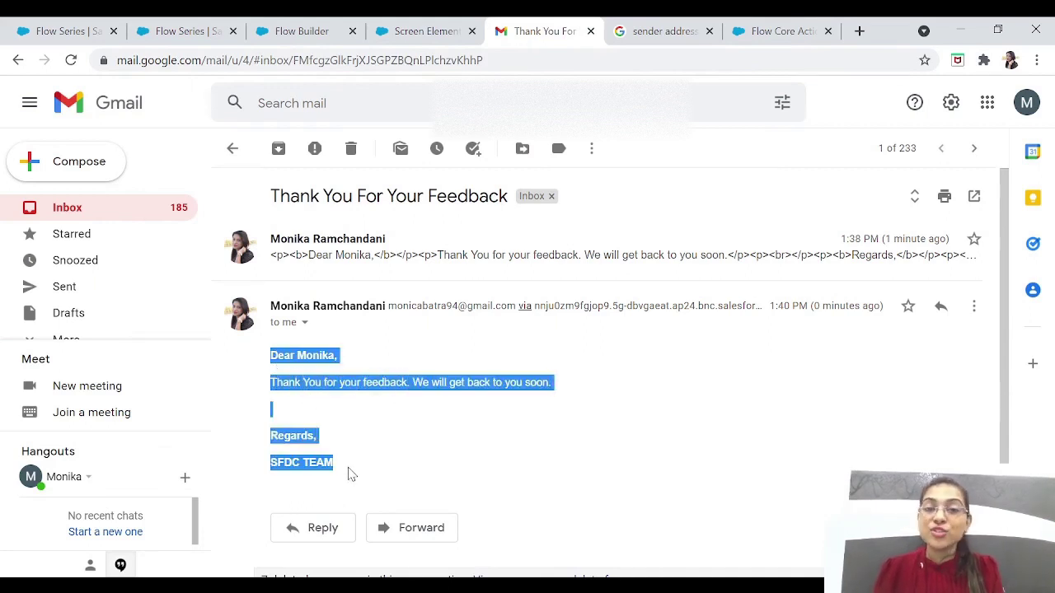
pyautogui.click(349, 474)
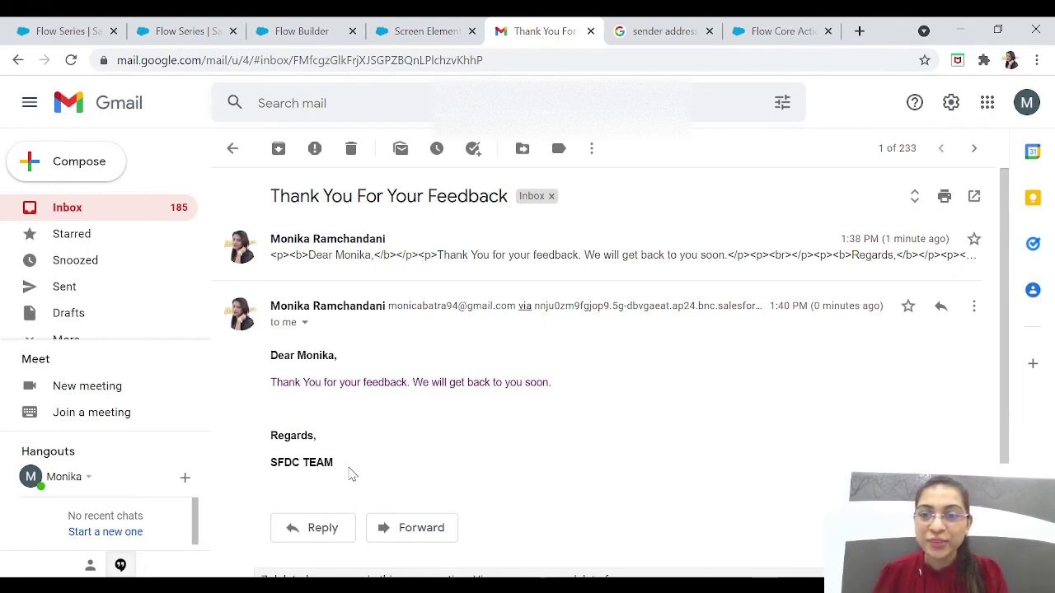
pyautogui.moveTo(272, 359); pyautogui.dragTo(351, 471)
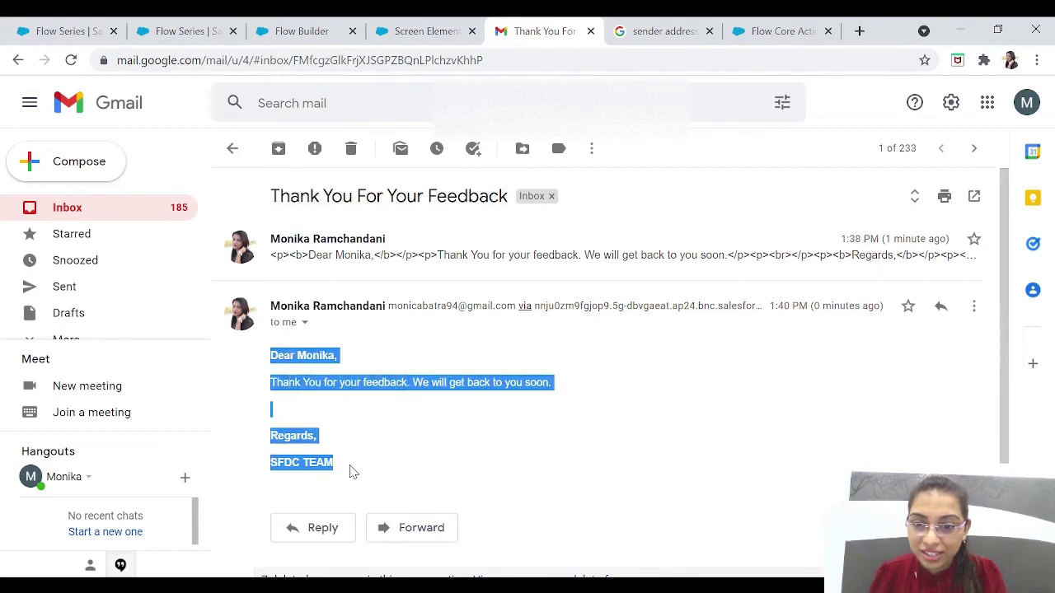
pyautogui.click(338, 431)
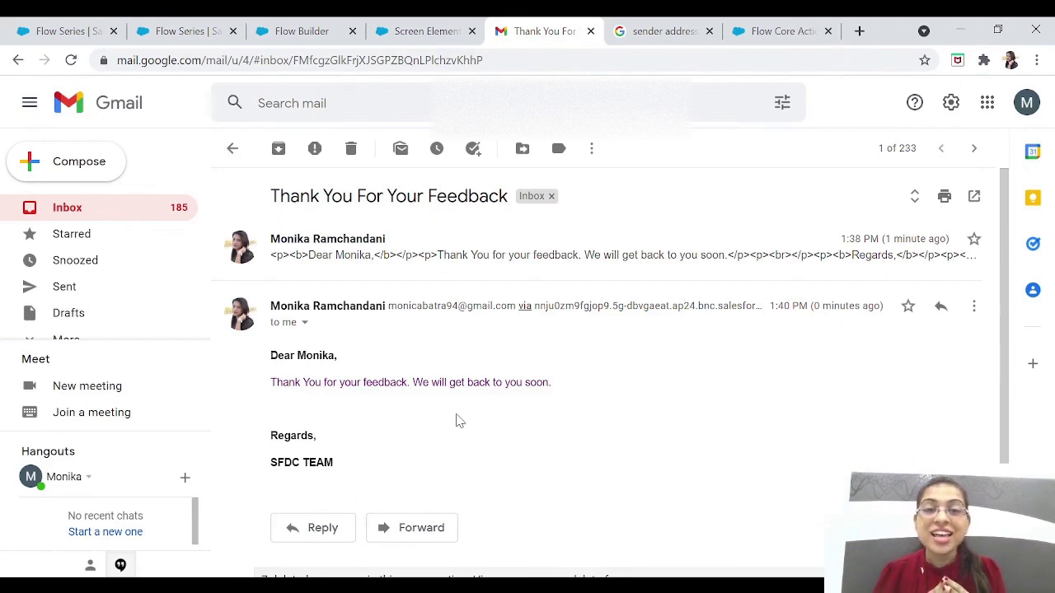
pyautogui.click(183, 31)
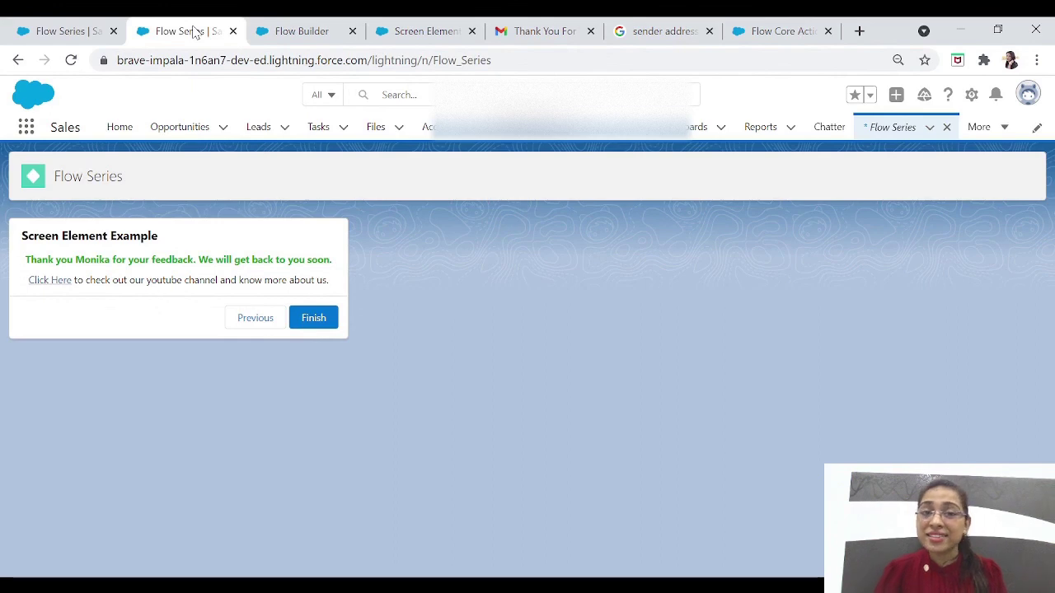